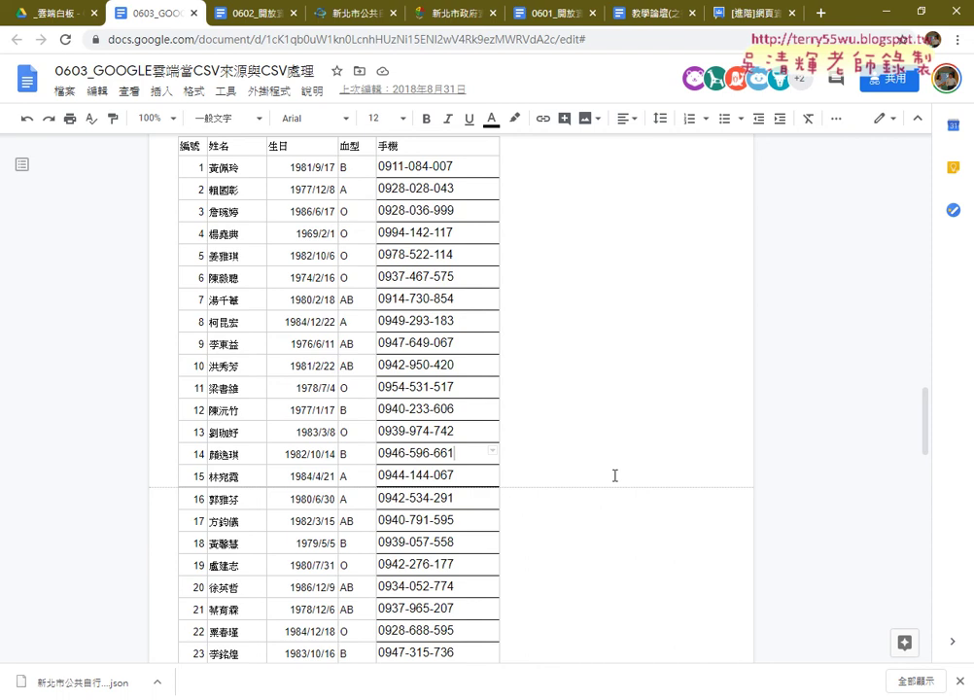
# Leave the member table document and bring up the _雲端白板 Drive folder tab.
pyautogui.click(56, 16)
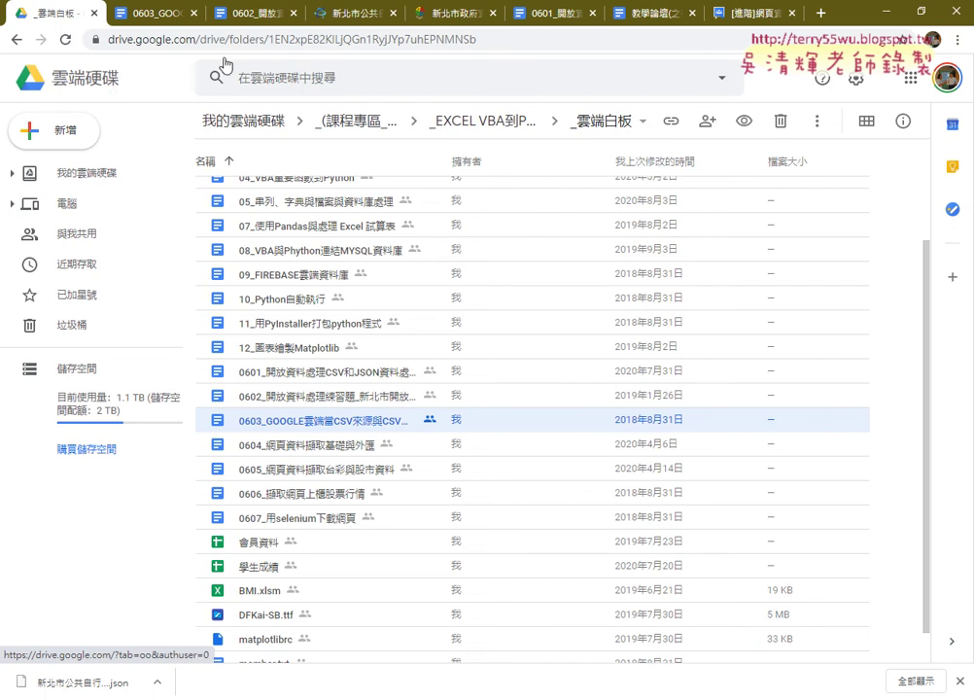
# Run a Google search for 'nas' in a new tab, then return to the _雲端白板 Drive folder.
pyautogui.click(827, 17)
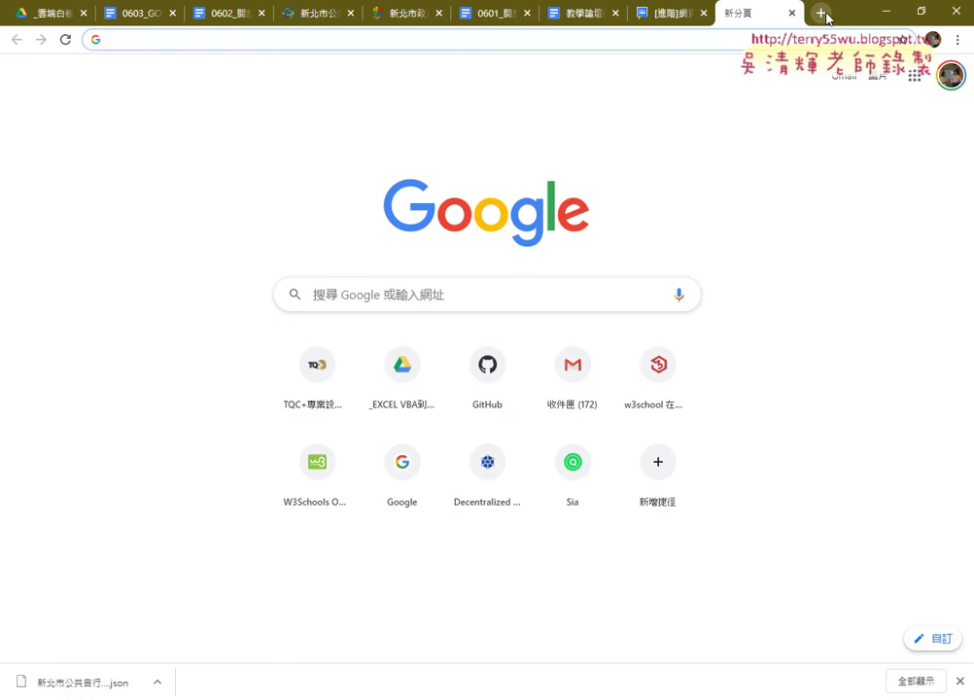
pyautogui.write('n')
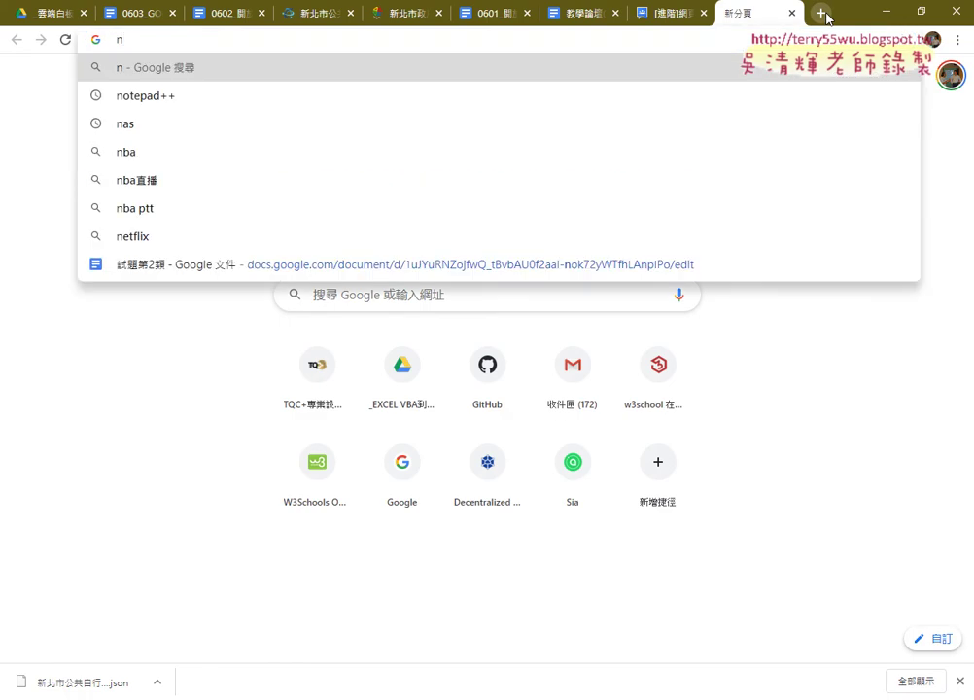
pyautogui.write('as')
pyautogui.press('Return')
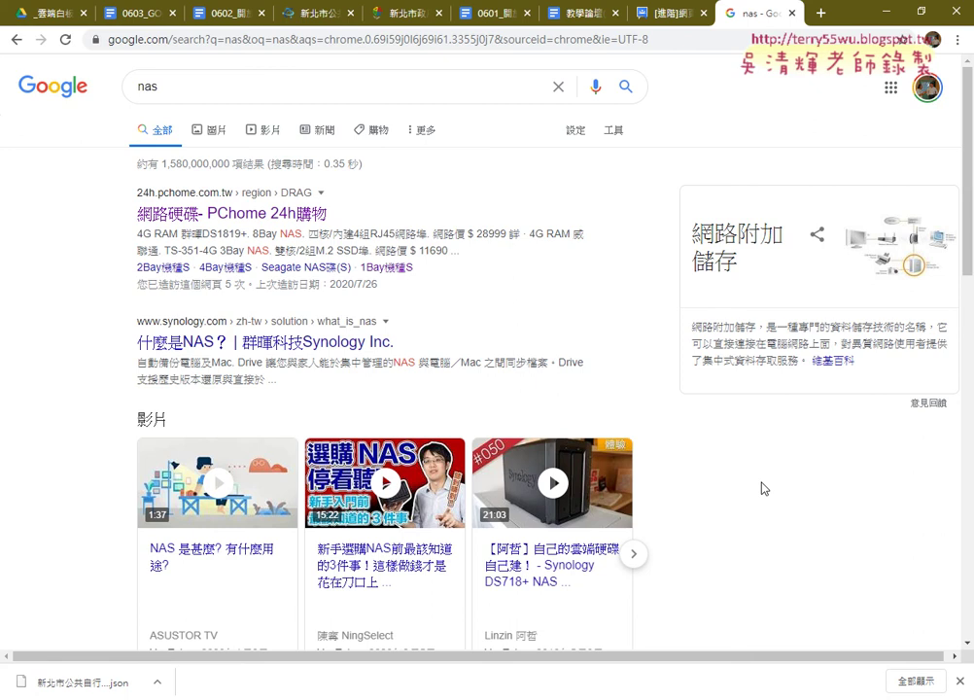
pyautogui.click(44, 13)
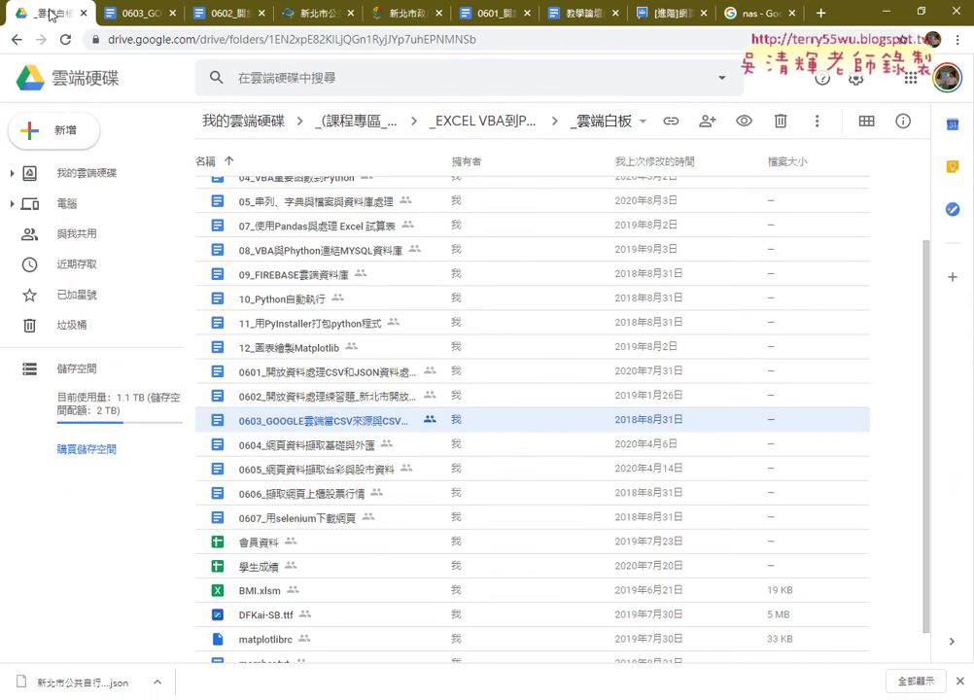
# Open Google Drive from the apps launcher in a new tab and create a blank Google 試算表.
pyautogui.click(909, 83)
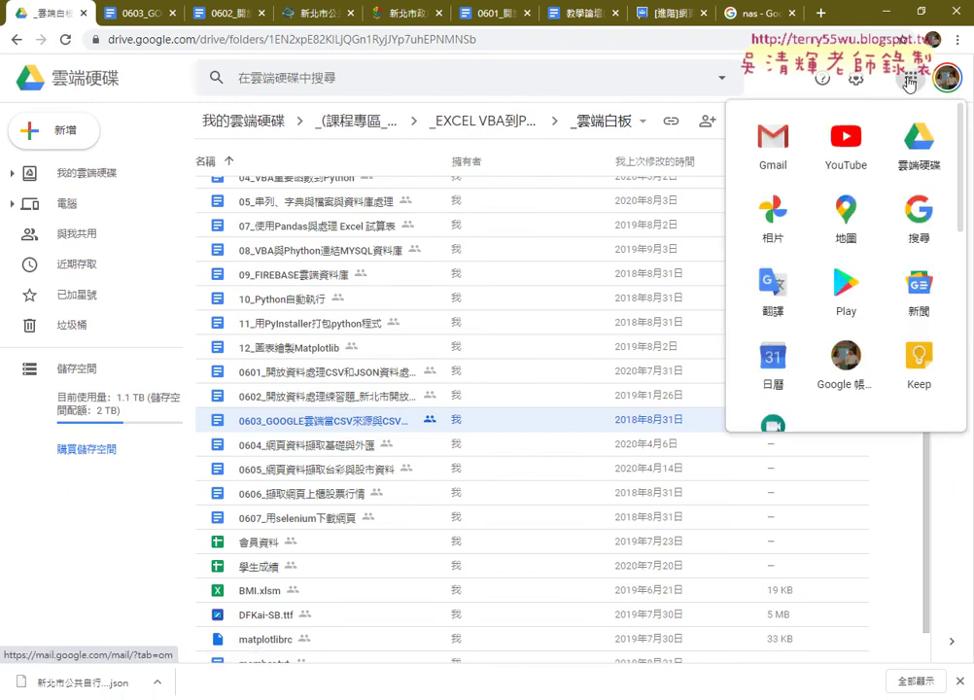
pyautogui.click(820, 12)
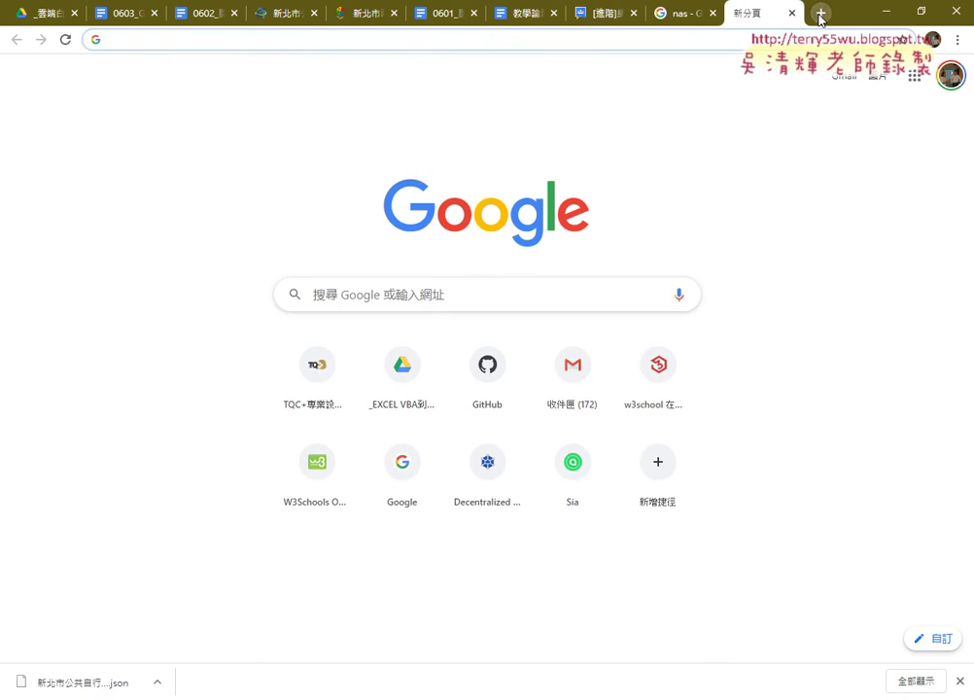
pyautogui.click(913, 77)
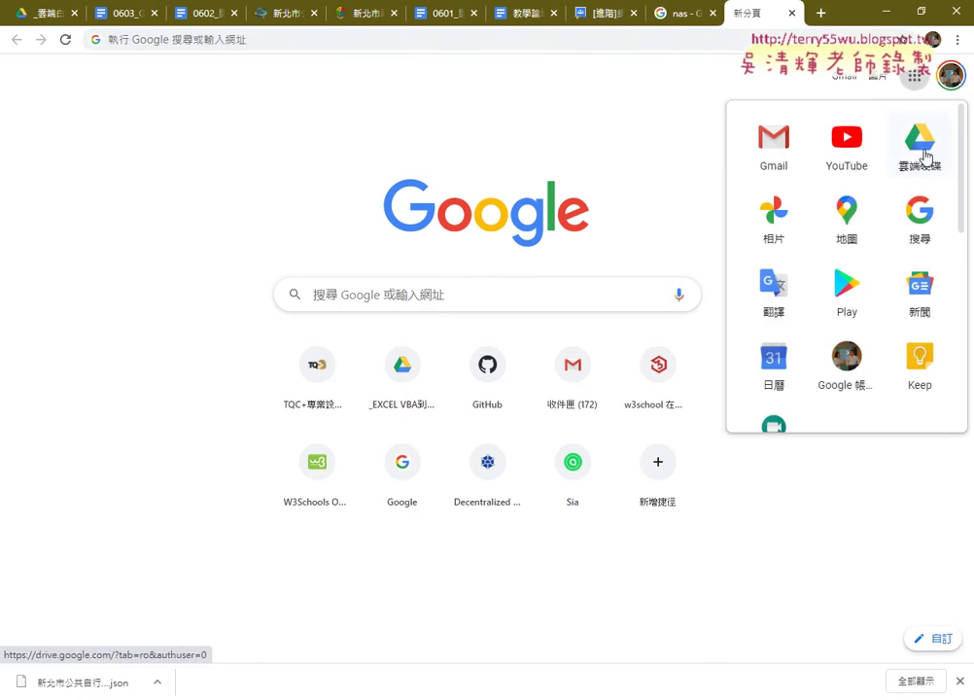
pyautogui.click(923, 155)
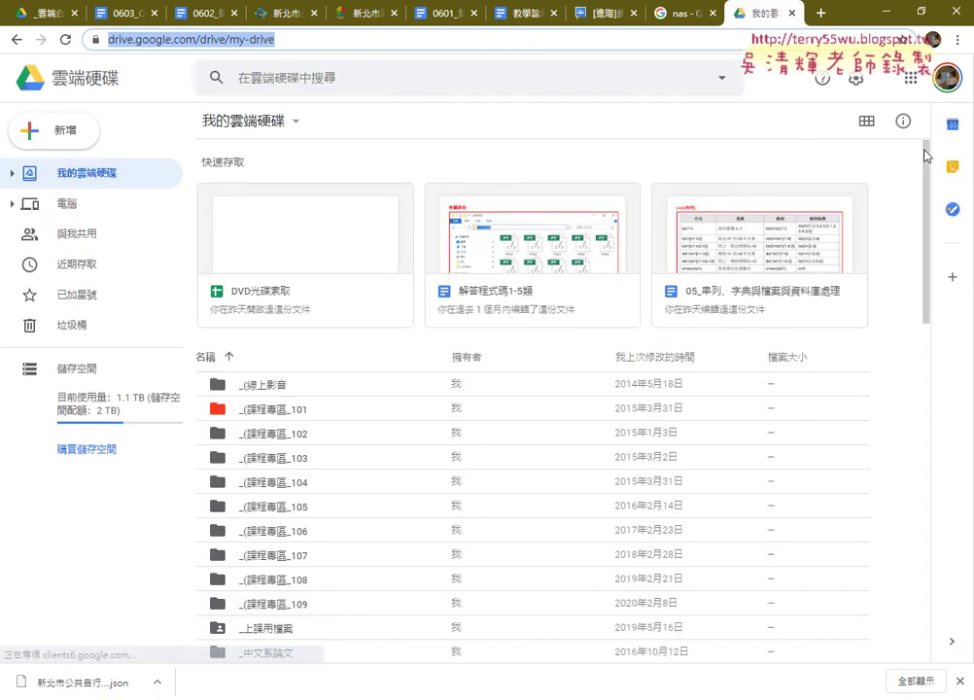
pyautogui.click(76, 136)
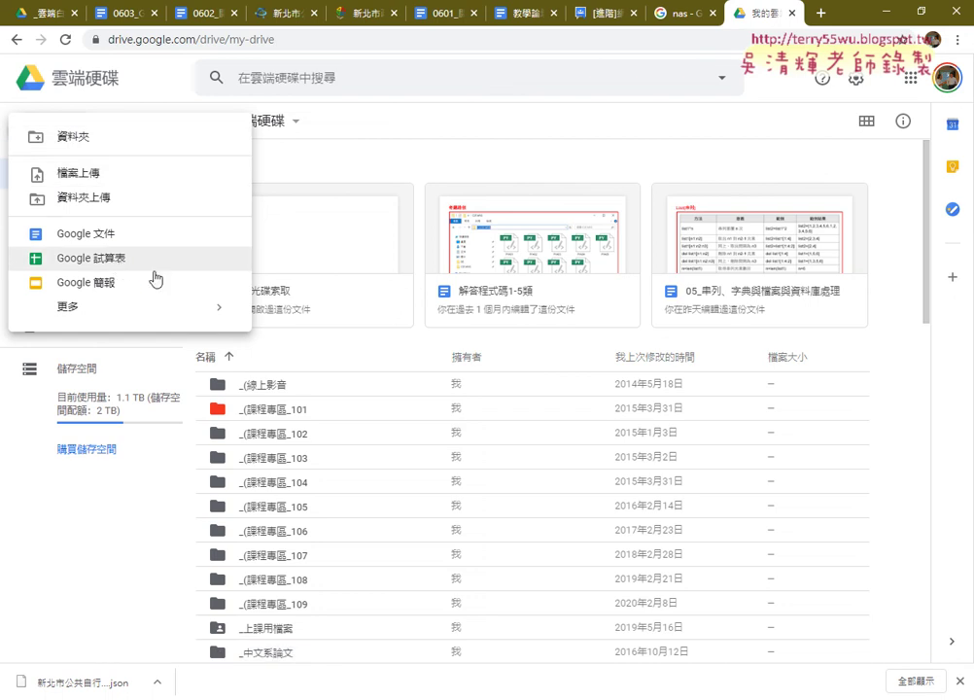
pyautogui.moveTo(164, 320)
pyautogui.click(146, 265)
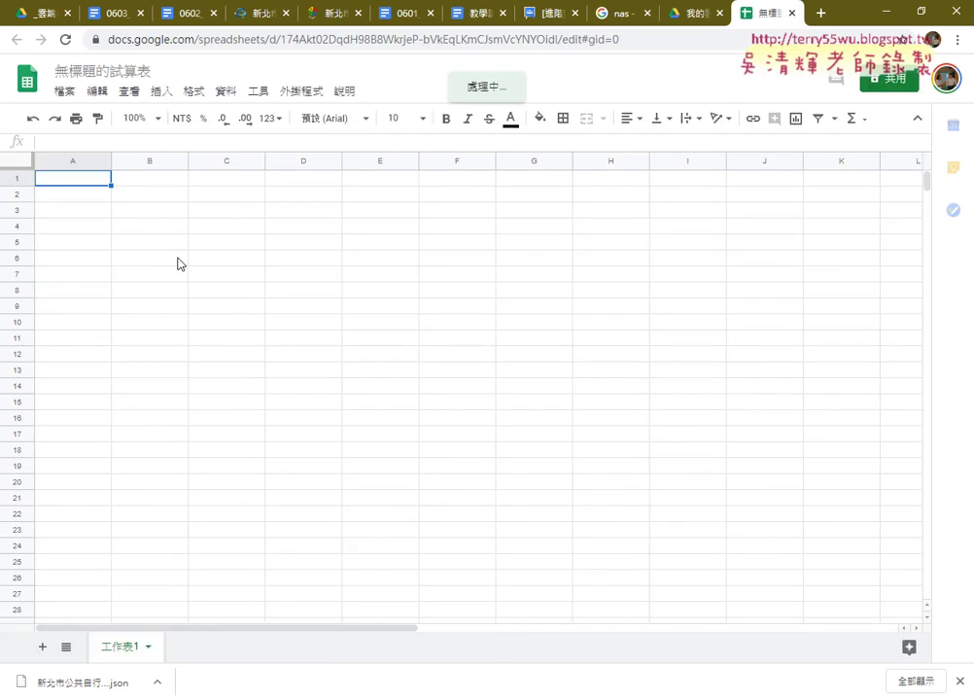
# Select the member table (編號 to 手機, rows 1–50) in the 0603 document and return to the spreadsheet.
pyautogui.click(124, 22)
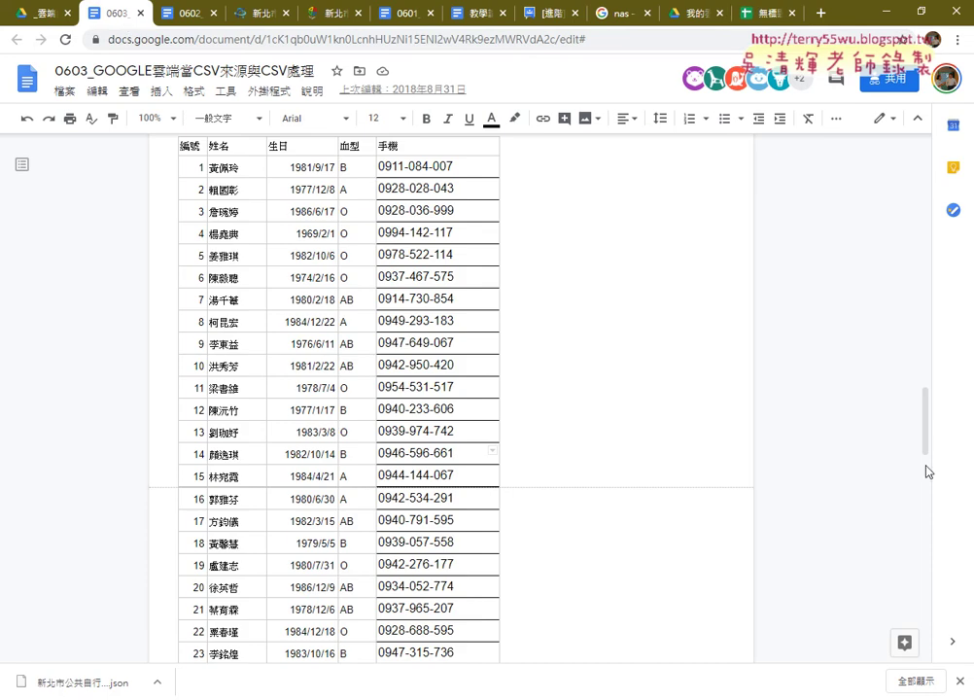
pyautogui.moveTo(926, 447)
pyautogui.mouseDown()
pyautogui.moveTo(933, 367)
pyautogui.moveTo(933, 424)
pyautogui.mouseUp()
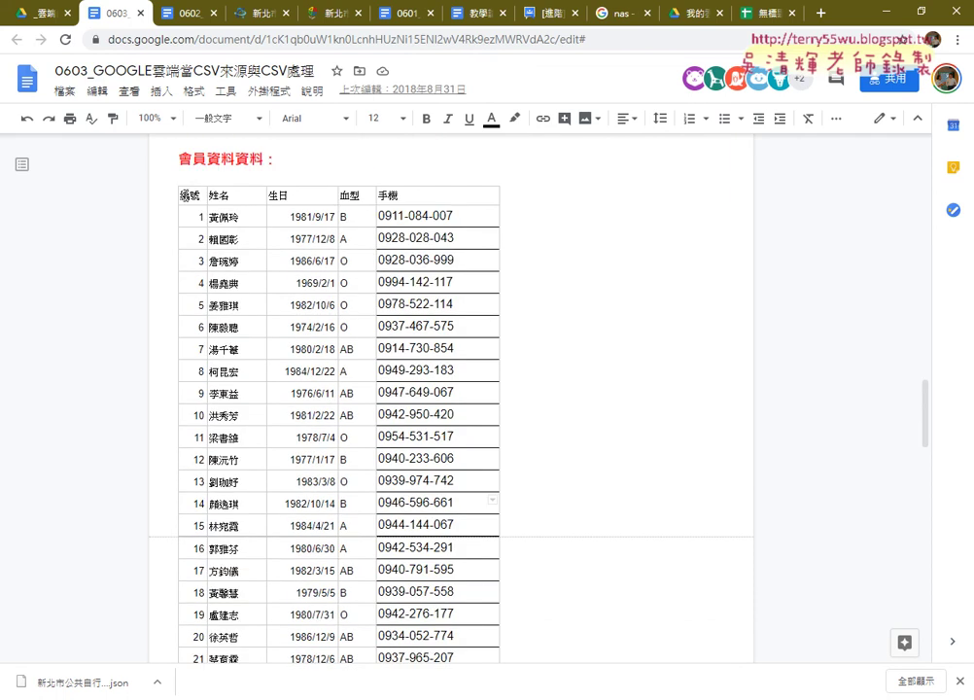
pyautogui.moveTo(182, 193)
pyautogui.mouseDown()
pyautogui.moveTo(439, 569)
pyautogui.moveTo(437, 691)
pyautogui.mouseUp()
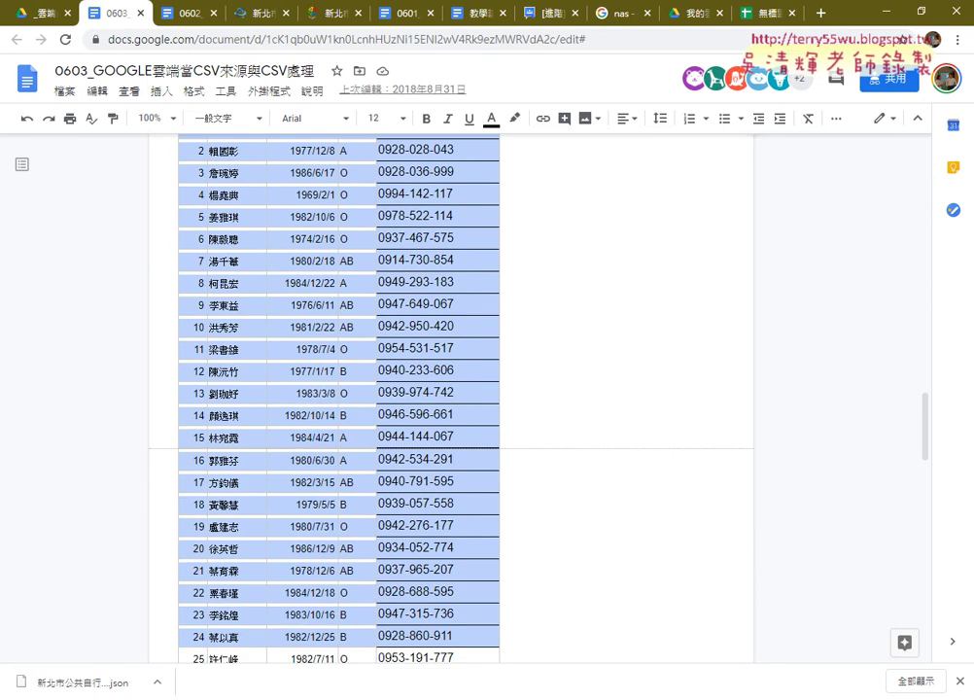
pyautogui.moveTo(437, 692)
pyautogui.mouseDown()
pyautogui.moveTo(437, 625)
pyautogui.moveTo(437, 690)
pyautogui.moveTo(431, 642)
pyautogui.mouseUp()
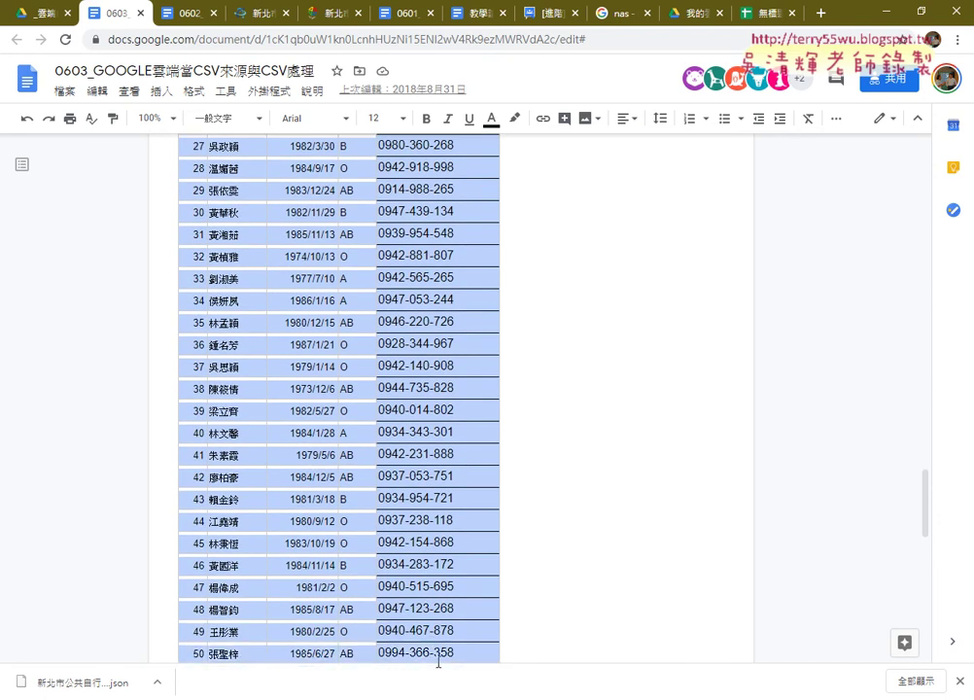
pyautogui.moveTo(430, 642); pyautogui.dragTo(437, 663)
pyautogui.click(763, 12)
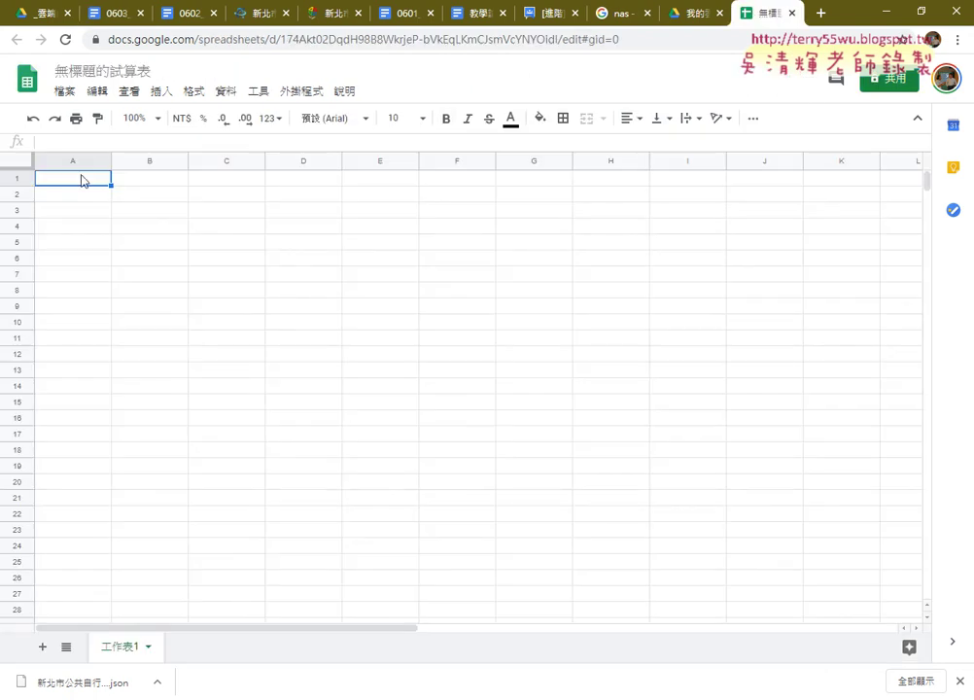
# Paste the member table as values only (僅貼上值) and delete the empty first row.
pyautogui.hotkey('ctrl', 'v')
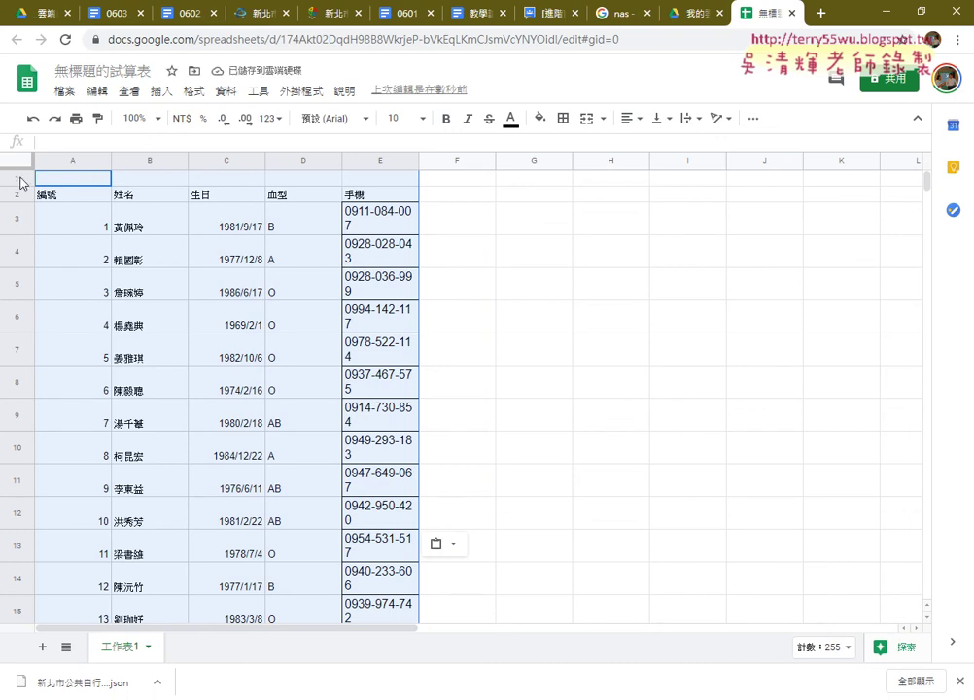
pyautogui.click(444, 547)
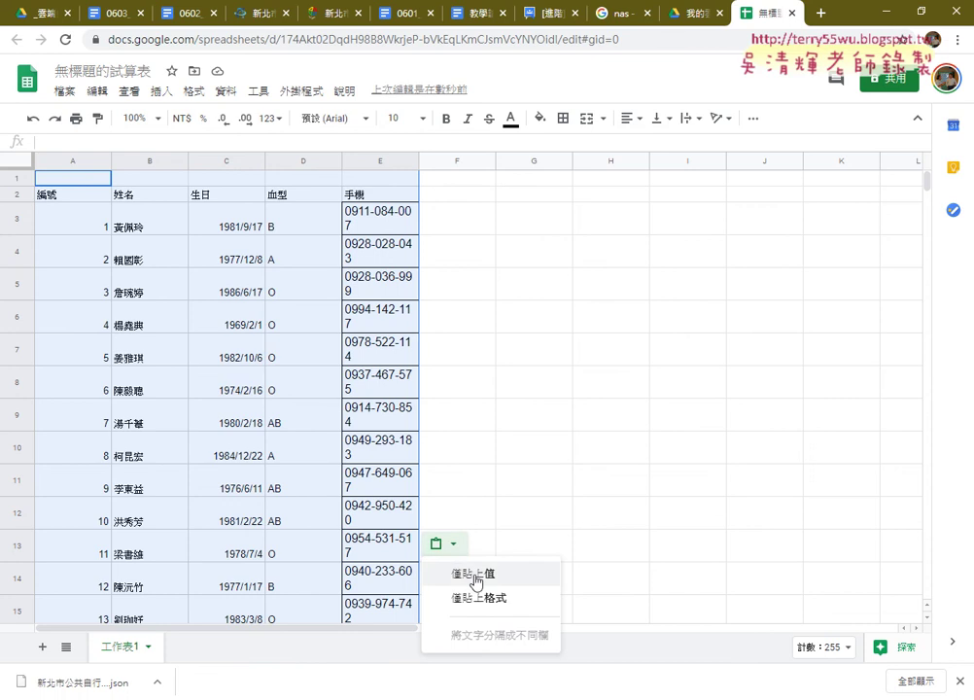
pyautogui.click(474, 576)
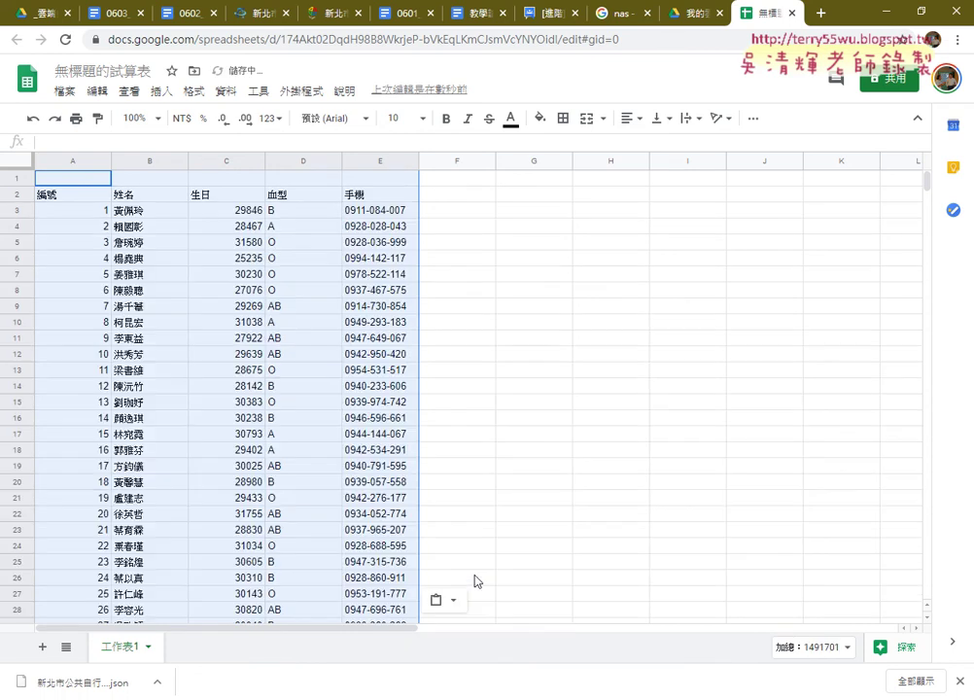
pyautogui.click(20, 178)
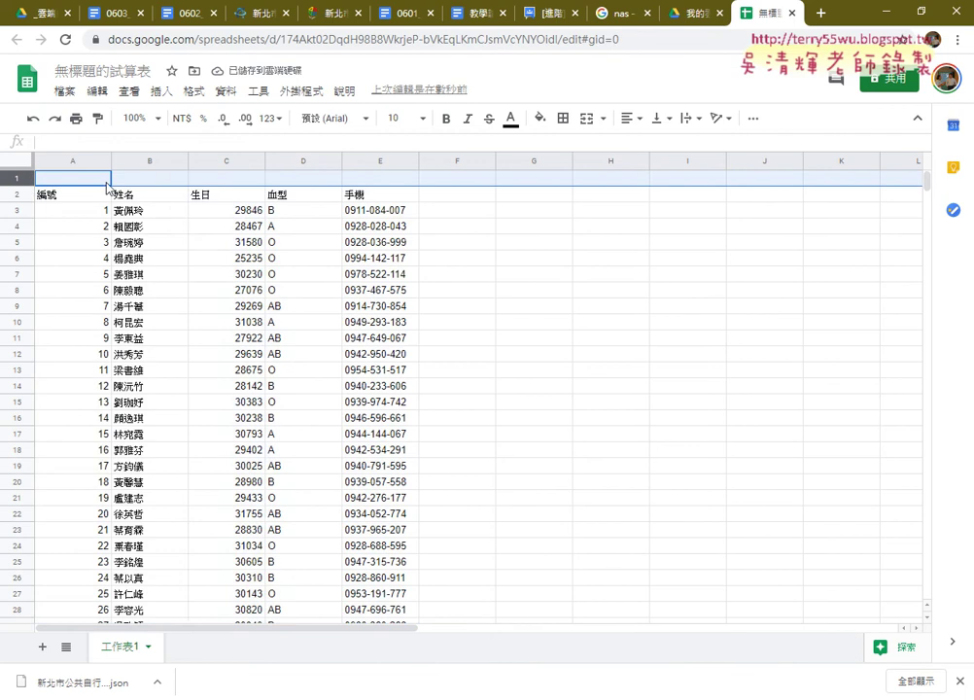
pyautogui.rightClick(152, 185)
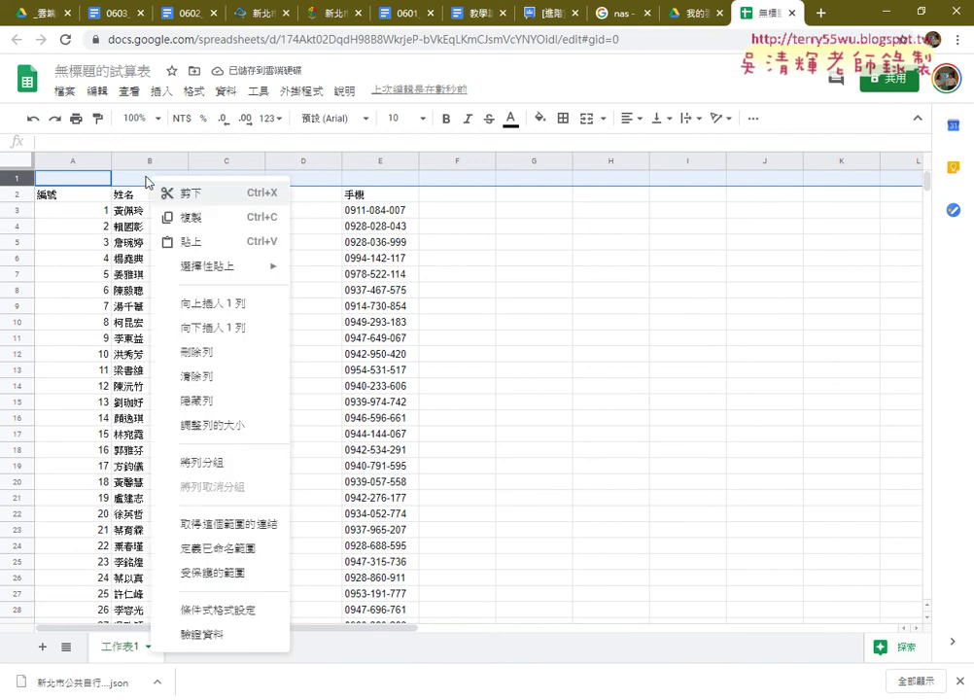
pyautogui.click(226, 362)
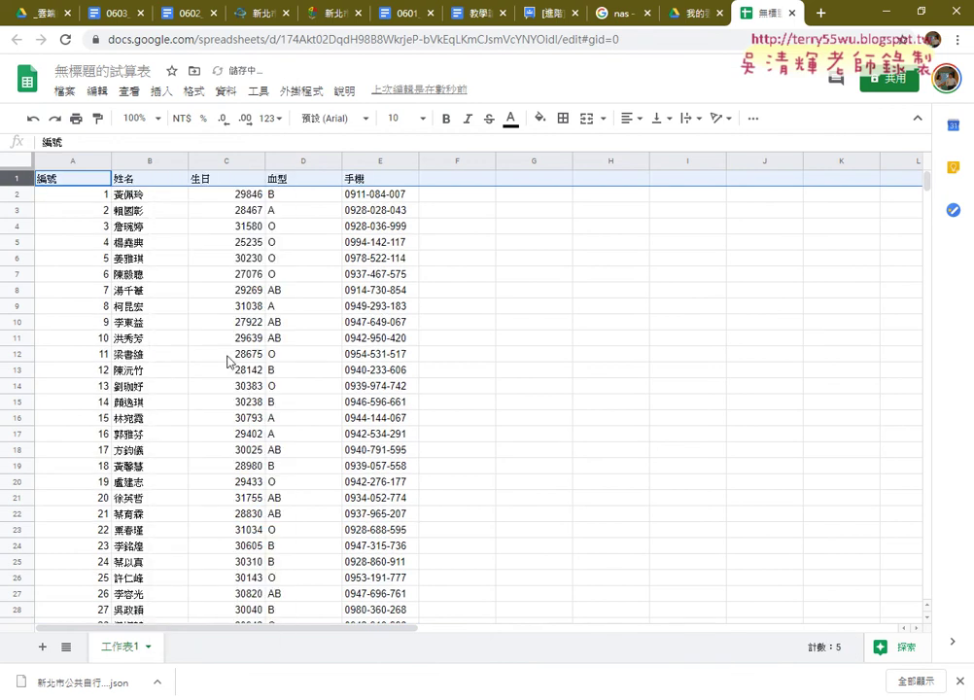
# Rename the spreadsheet to 會員資料.
pyautogui.click(102, 71)
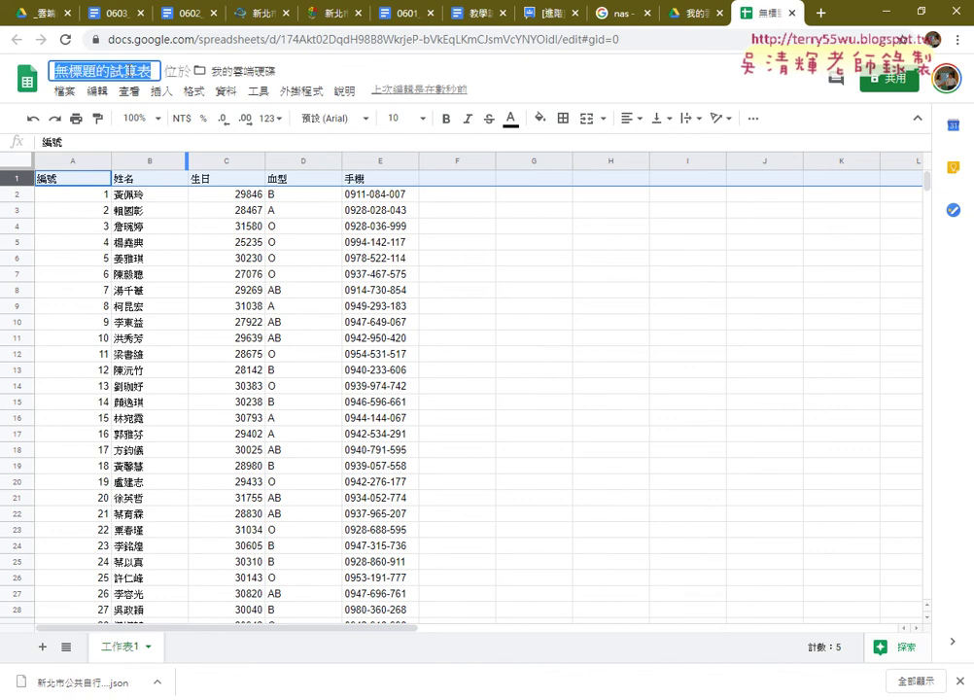
pyautogui.press('BackSpace')
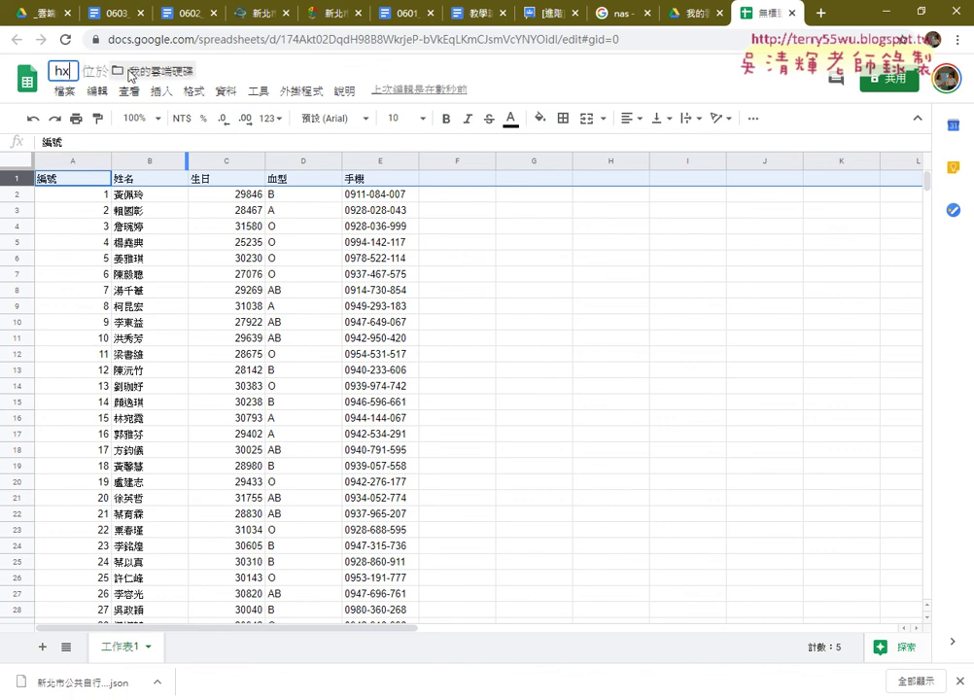
pyautogui.write('會')
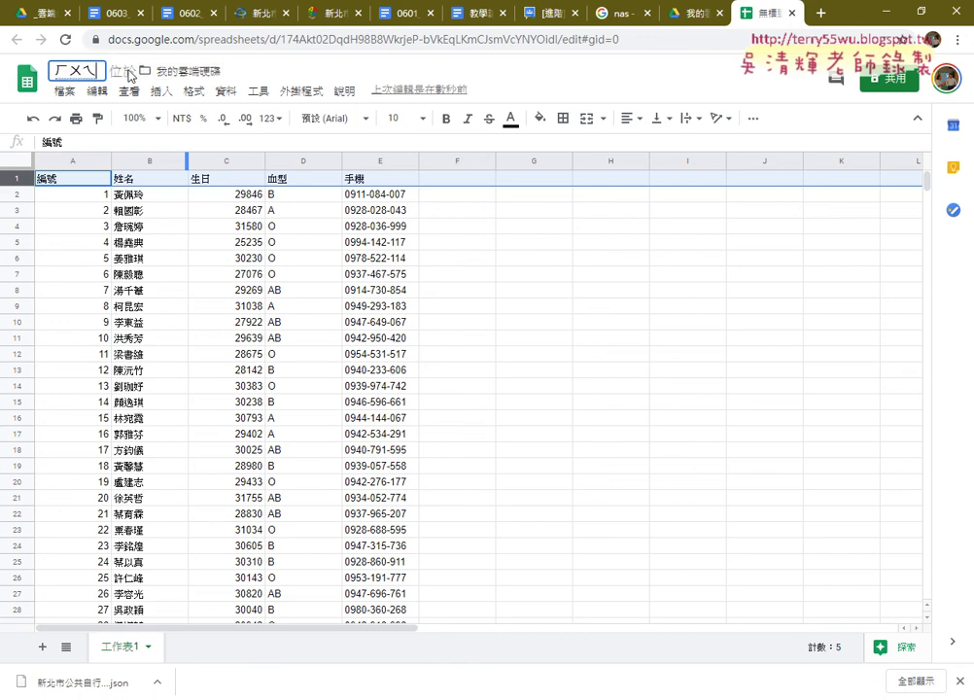
pyautogui.write('員資料')
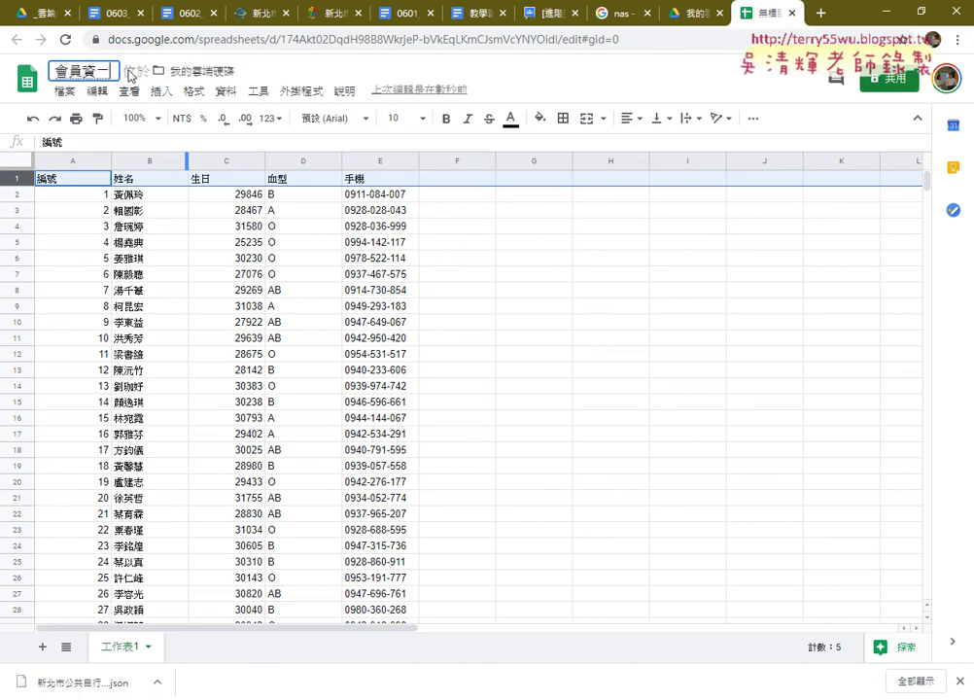
pyautogui.press('Return')
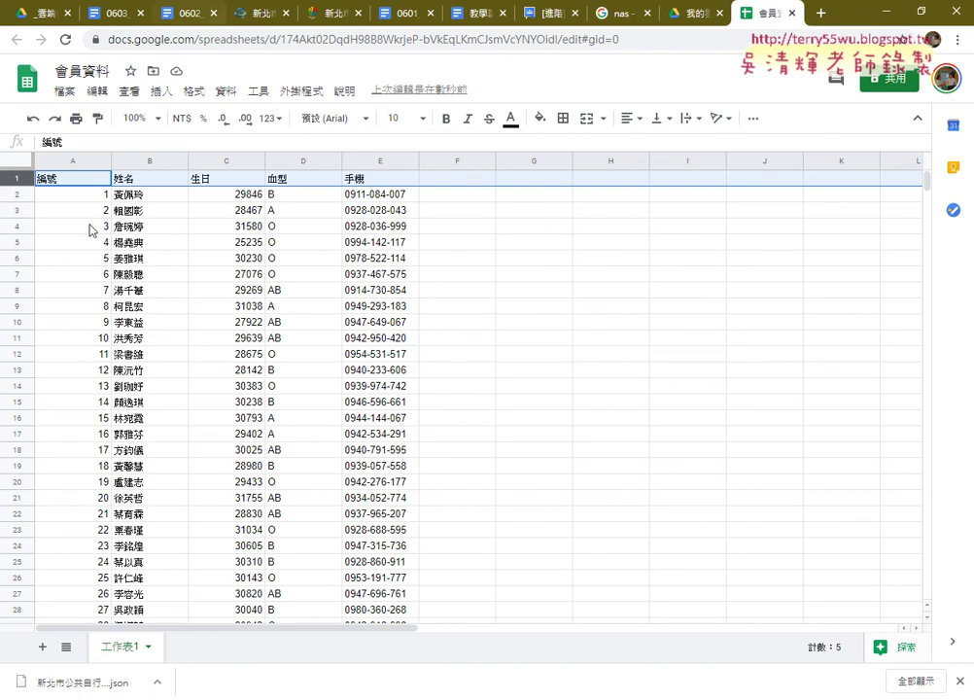
# Look over columns A–E, then open 檔案 > 發布到網路 for 會員資料.
pyautogui.click(83, 160)
pyautogui.moveTo(84, 161); pyautogui.dragTo(372, 180)
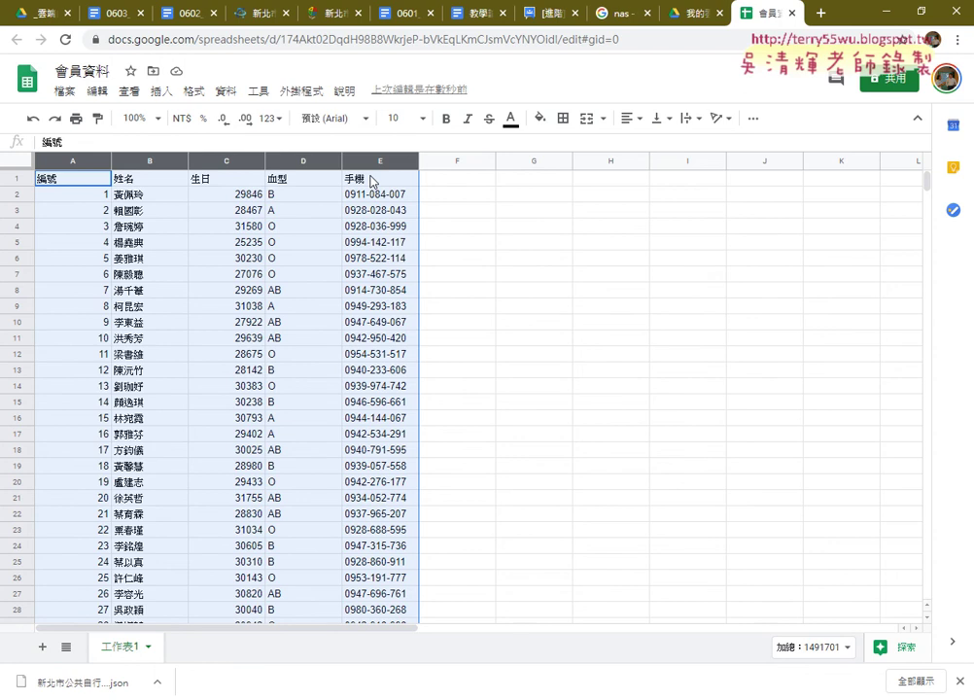
pyautogui.click(428, 311)
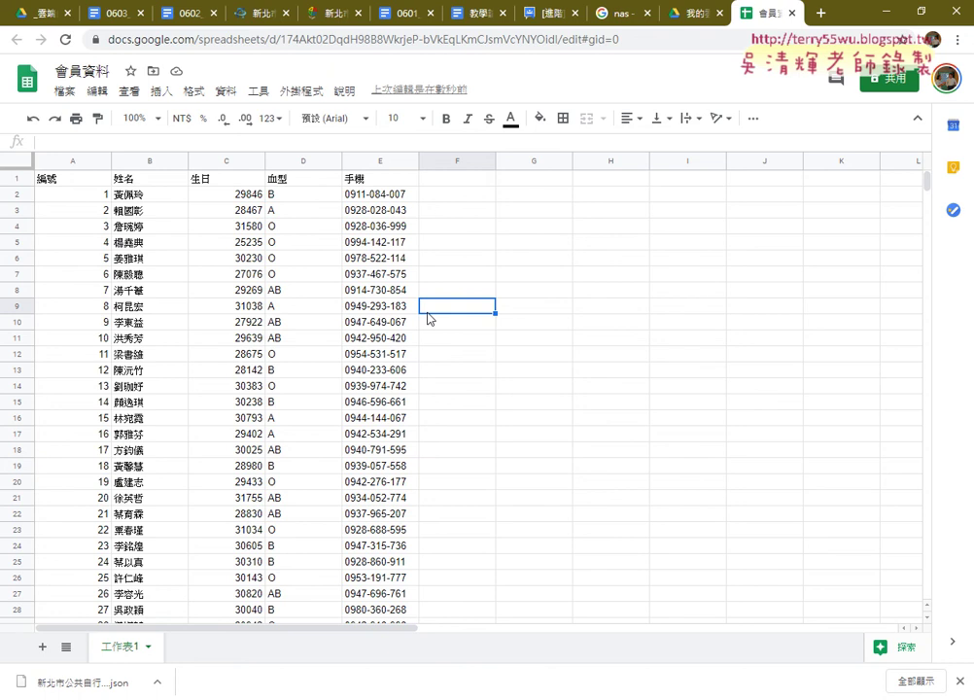
pyautogui.click(65, 93)
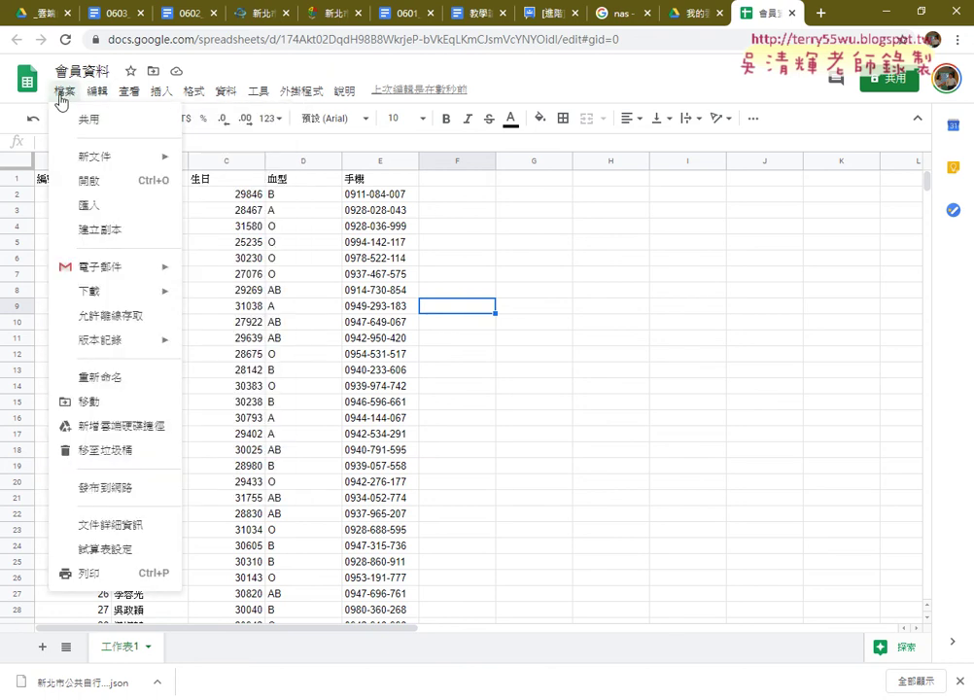
pyautogui.moveTo(98, 276)
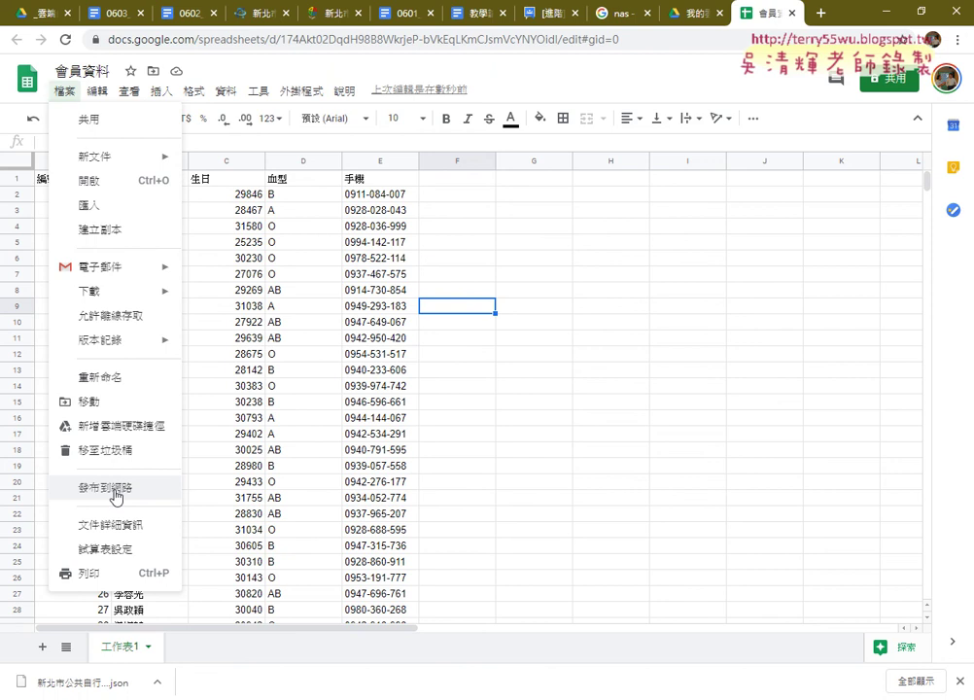
pyautogui.moveTo(122, 503)
pyautogui.mouseDown()
pyautogui.moveTo(44, 498)
pyautogui.moveTo(137, 506)
pyautogui.mouseUp()
pyautogui.moveTo(96, 70); pyautogui.dragTo(68, 103)
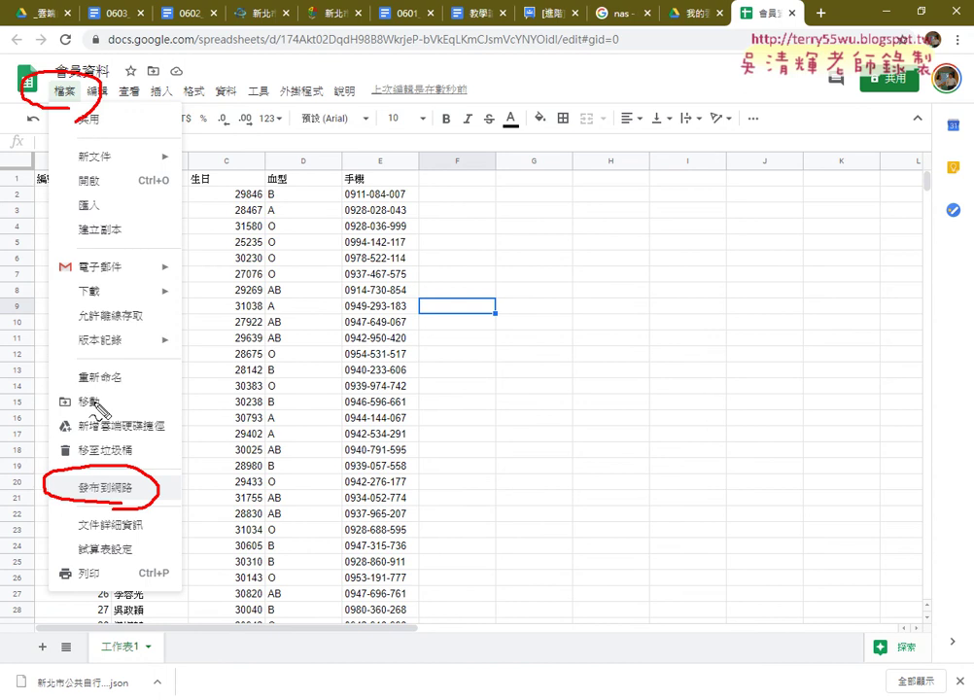
pyautogui.press('Escape')
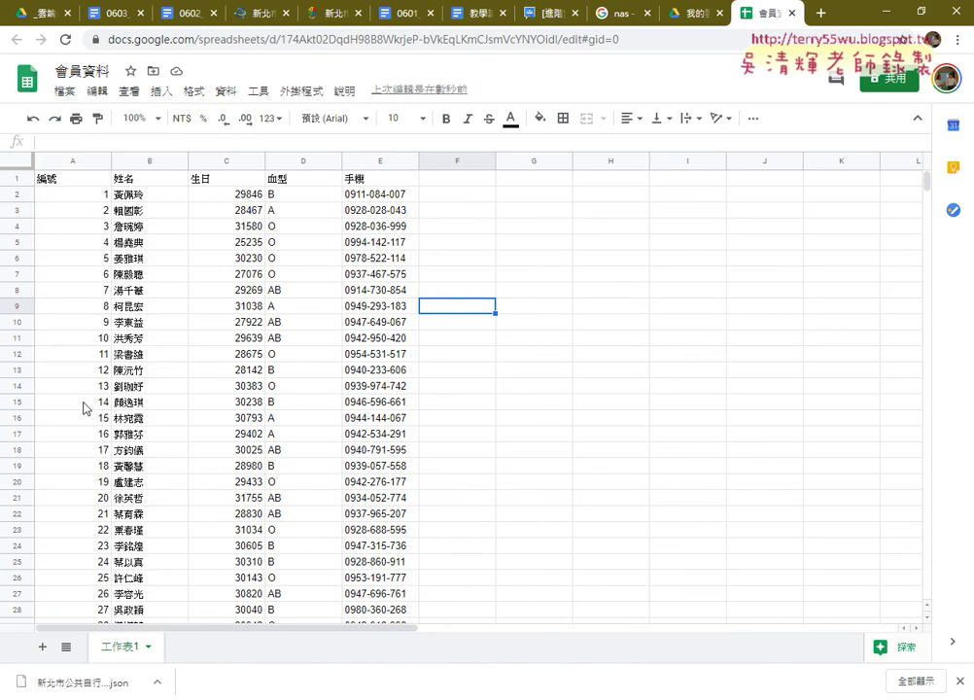
pyautogui.click(65, 92)
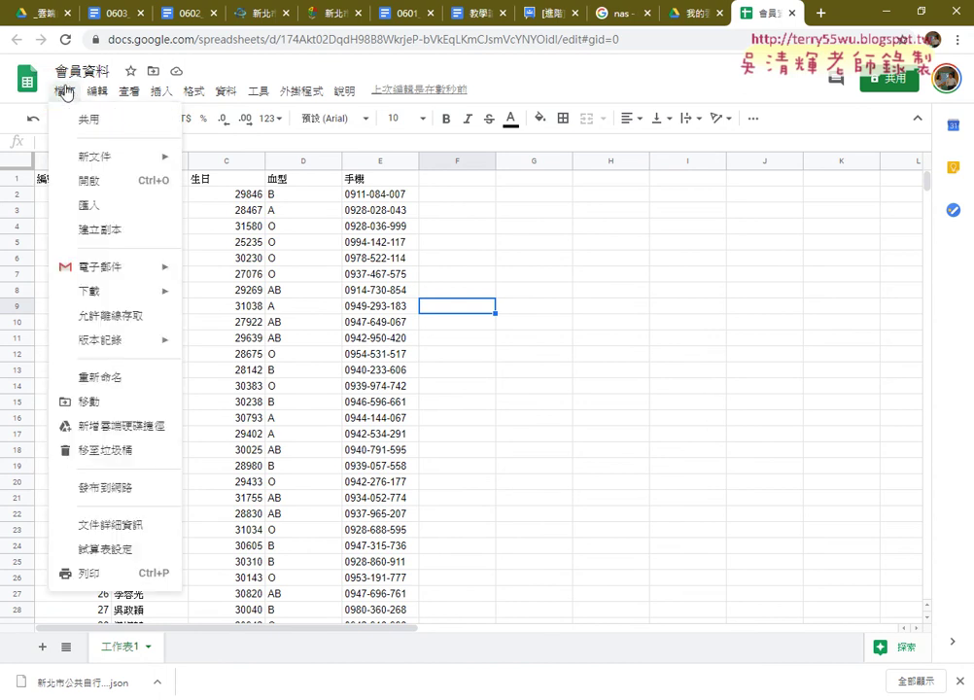
pyautogui.click(115, 488)
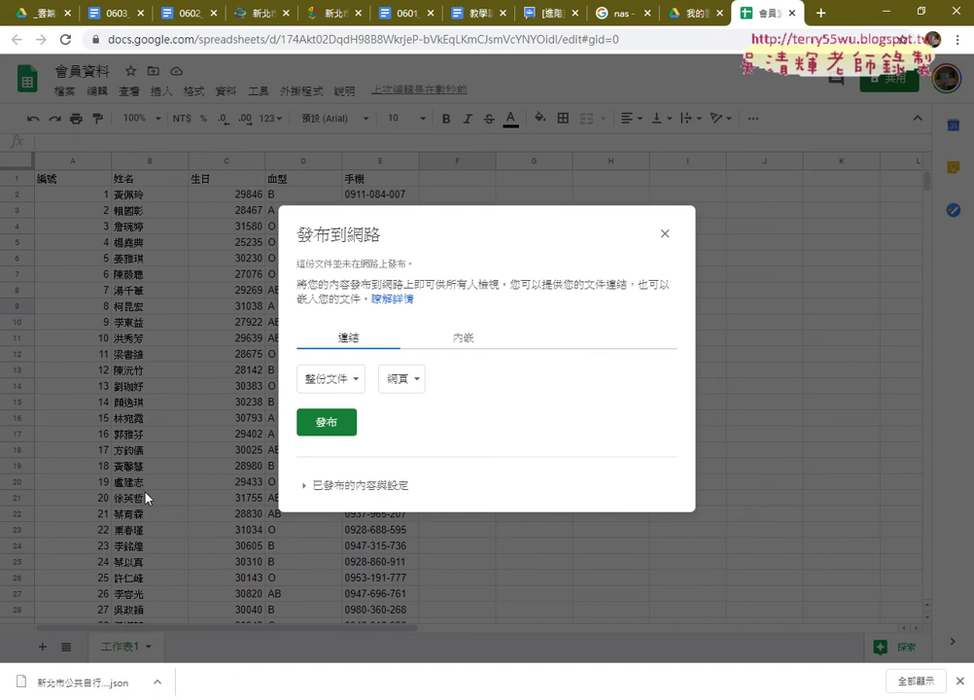
# In the link publishing options, limit publishing to sheet 工作表1.
pyautogui.click(436, 352)
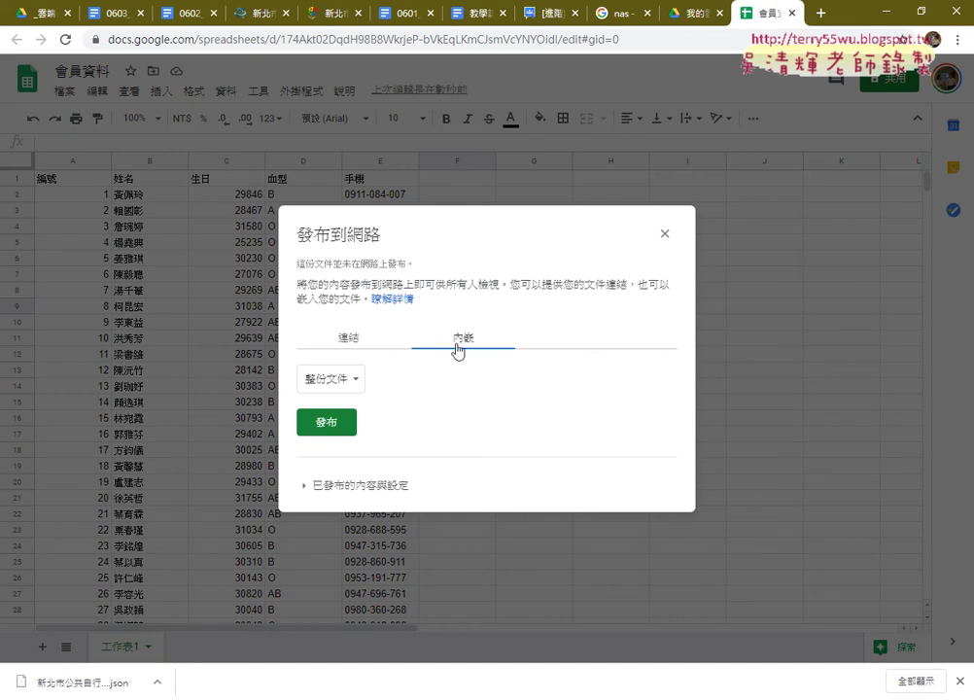
pyautogui.click(358, 348)
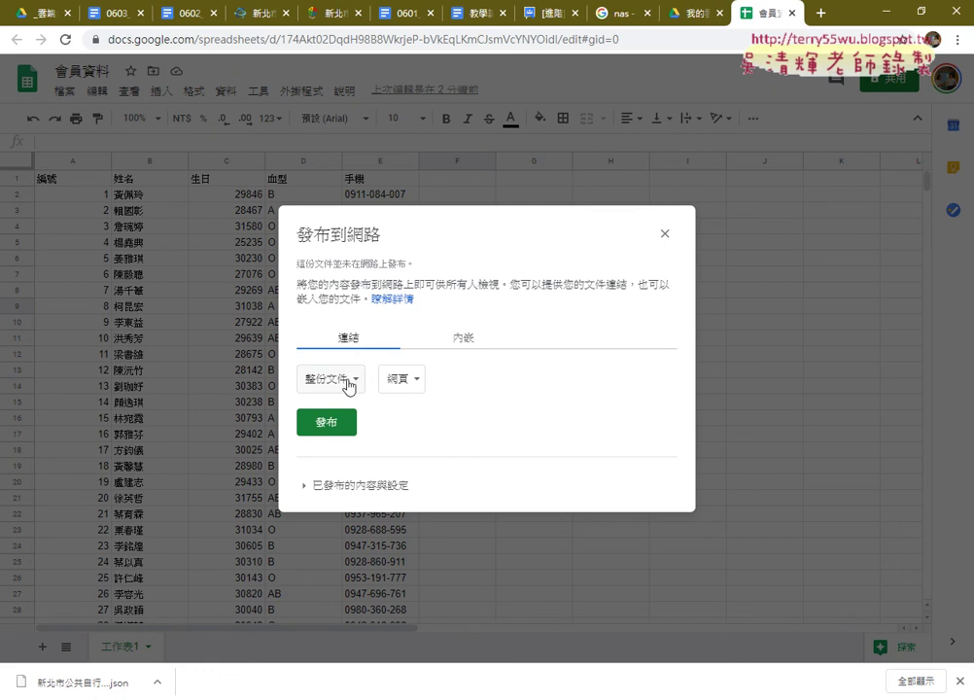
pyautogui.click(349, 385)
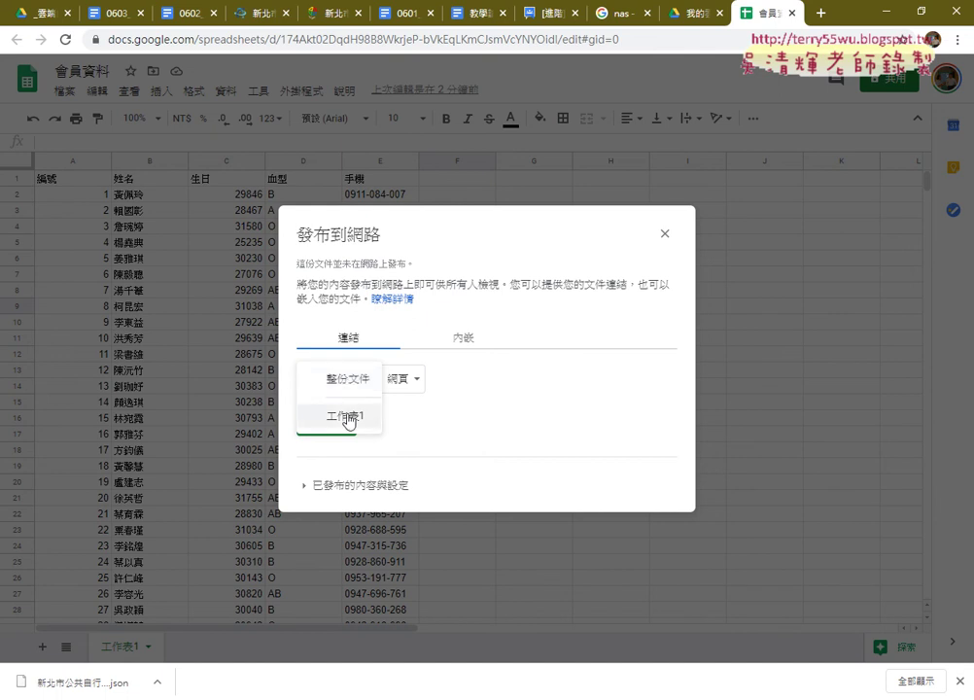
pyautogui.click(348, 418)
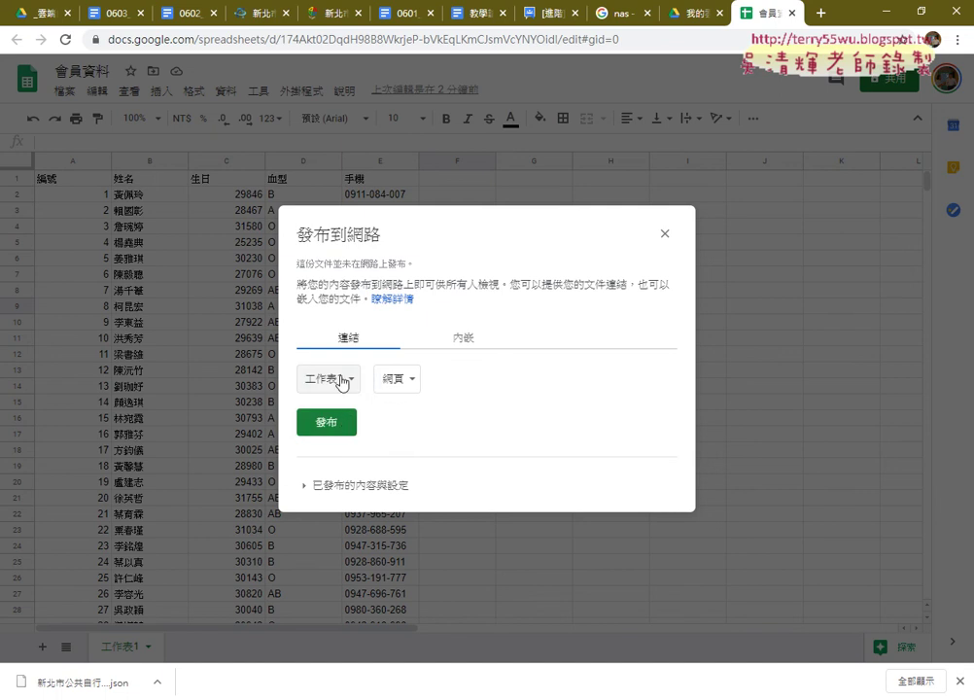
# Choose 逗號分隔值 (.csv) as the format and click 發布.
pyautogui.click(405, 381)
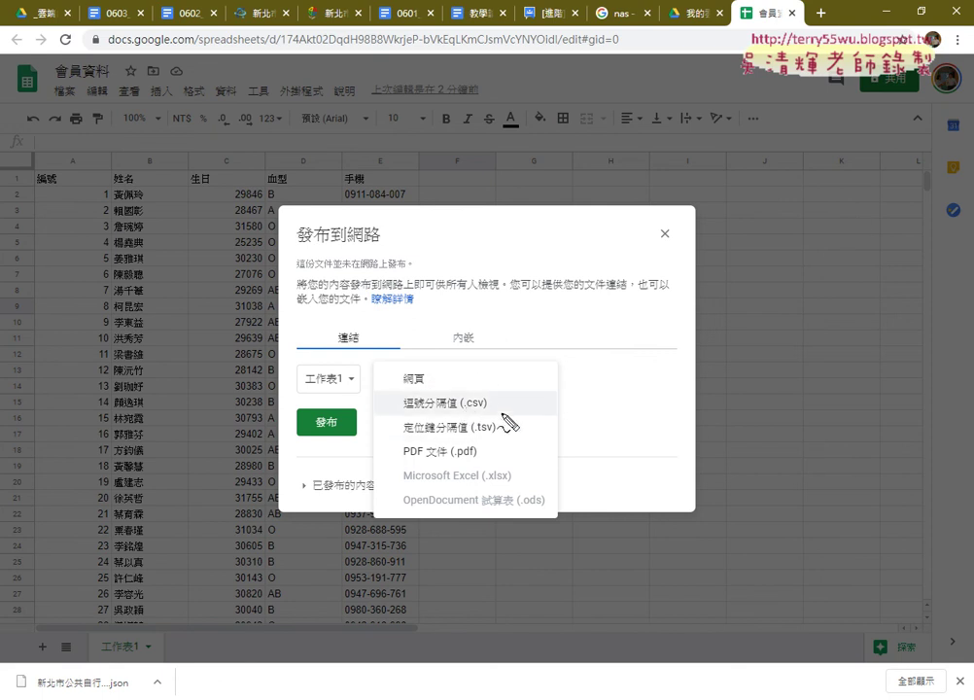
pyautogui.moveTo(500, 407)
pyautogui.mouseDown()
pyautogui.moveTo(397, 406)
pyautogui.moveTo(500, 395)
pyautogui.moveTo(489, 412)
pyautogui.mouseUp()
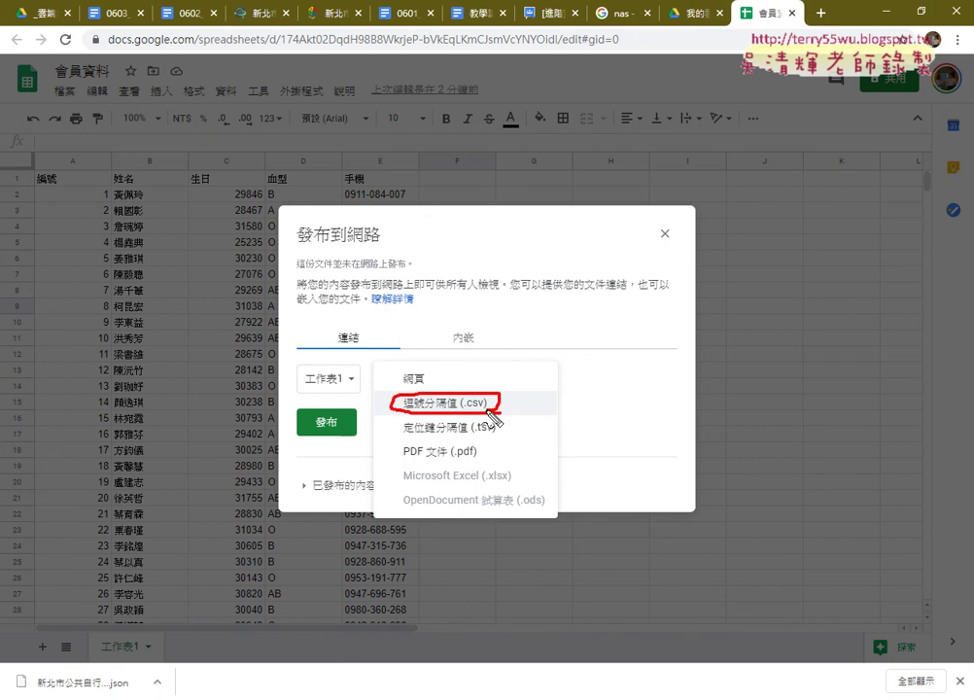
pyautogui.moveTo(466, 454)
pyautogui.mouseDown()
pyautogui.moveTo(484, 452)
pyautogui.moveTo(474, 474)
pyautogui.mouseUp()
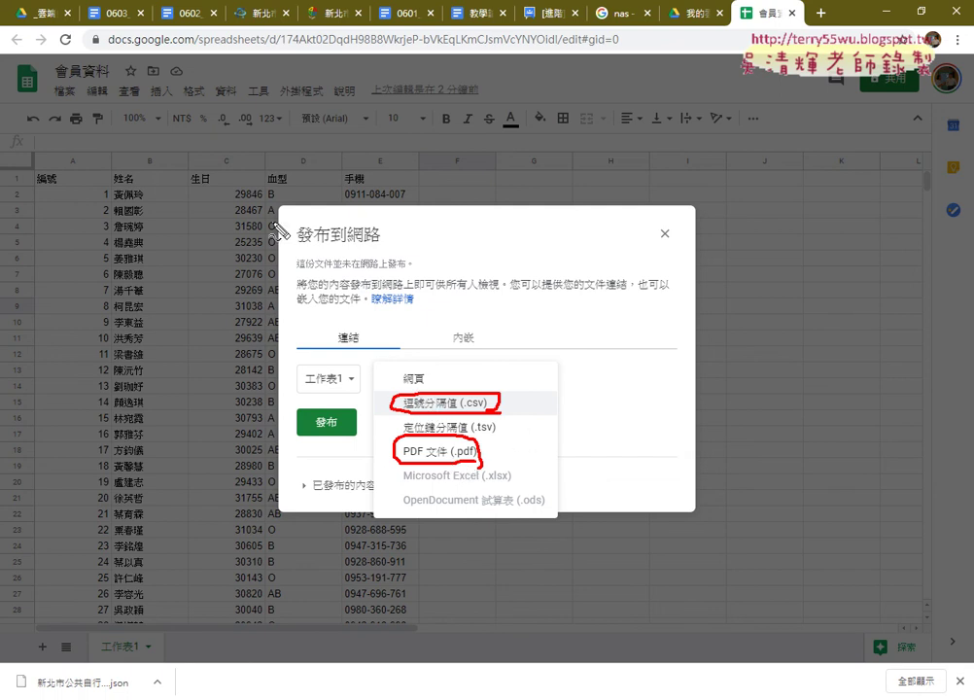
pyautogui.moveTo(377, 246)
pyautogui.mouseDown()
pyautogui.moveTo(282, 237)
pyautogui.moveTo(387, 249)
pyautogui.mouseUp()
pyautogui.moveTo(275, 201); pyautogui.dragTo(354, 153)
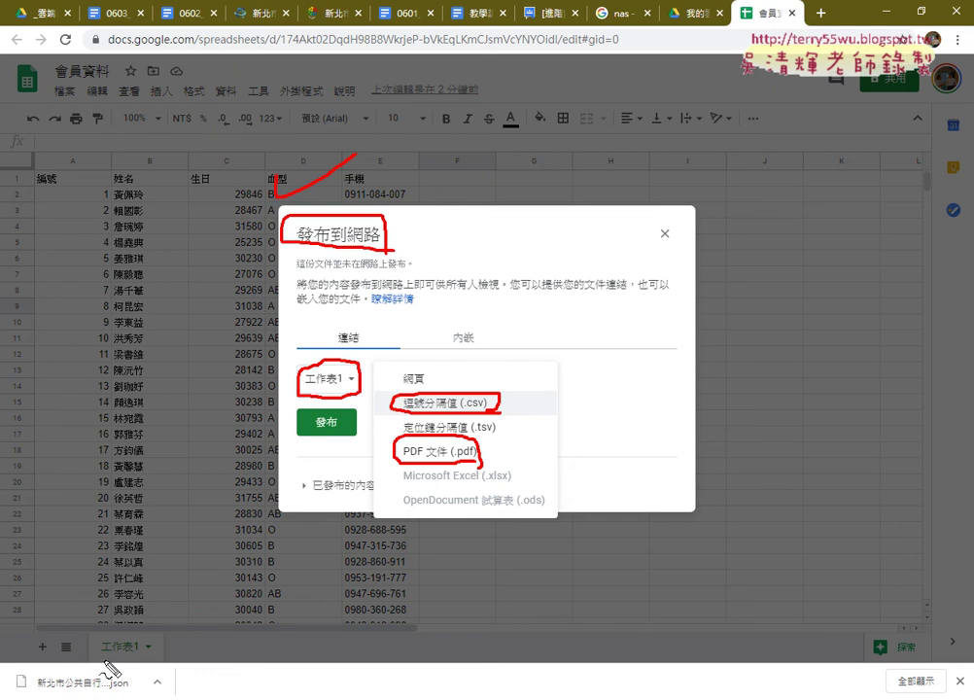
pyautogui.moveTo(368, 372)
pyautogui.mouseDown()
pyautogui.moveTo(369, 399)
pyautogui.moveTo(391, 399)
pyautogui.mouseUp()
pyautogui.moveTo(326, 409); pyautogui.dragTo(327, 439)
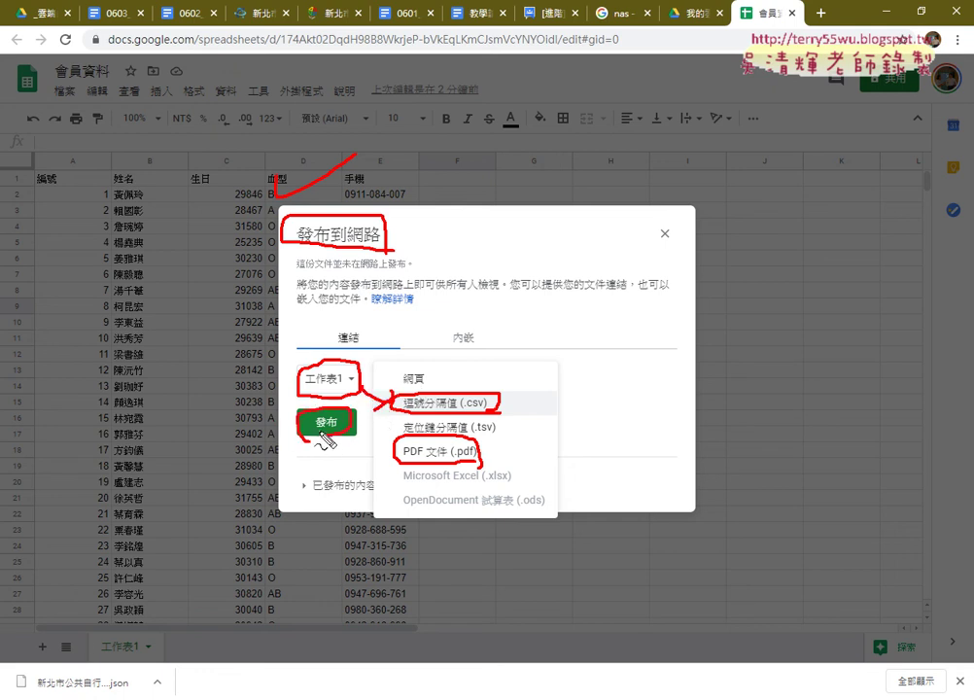
pyautogui.press('Escape')
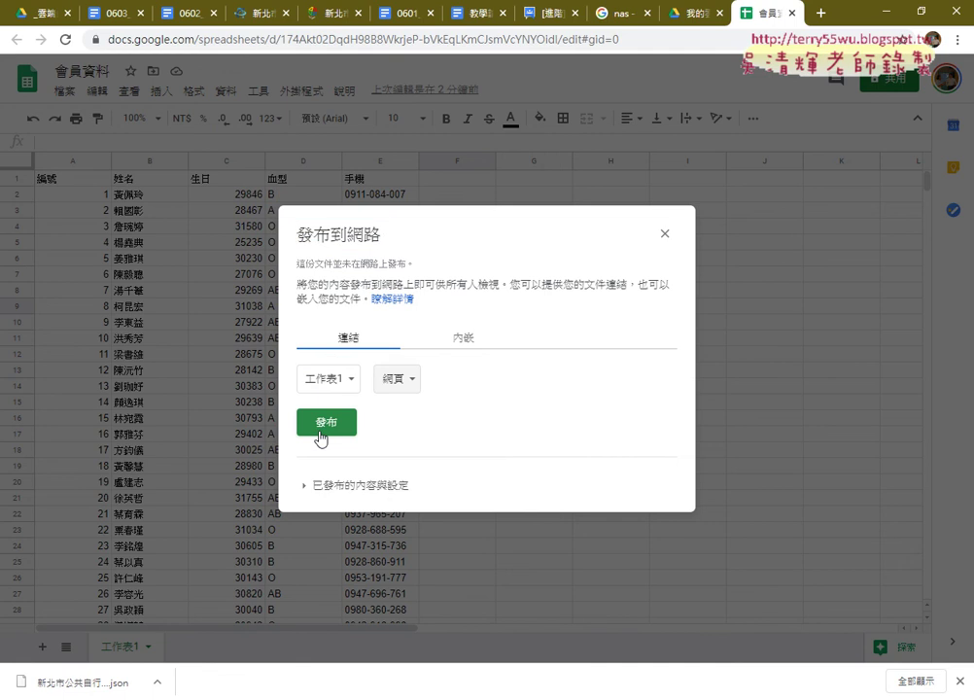
pyautogui.click(350, 381)
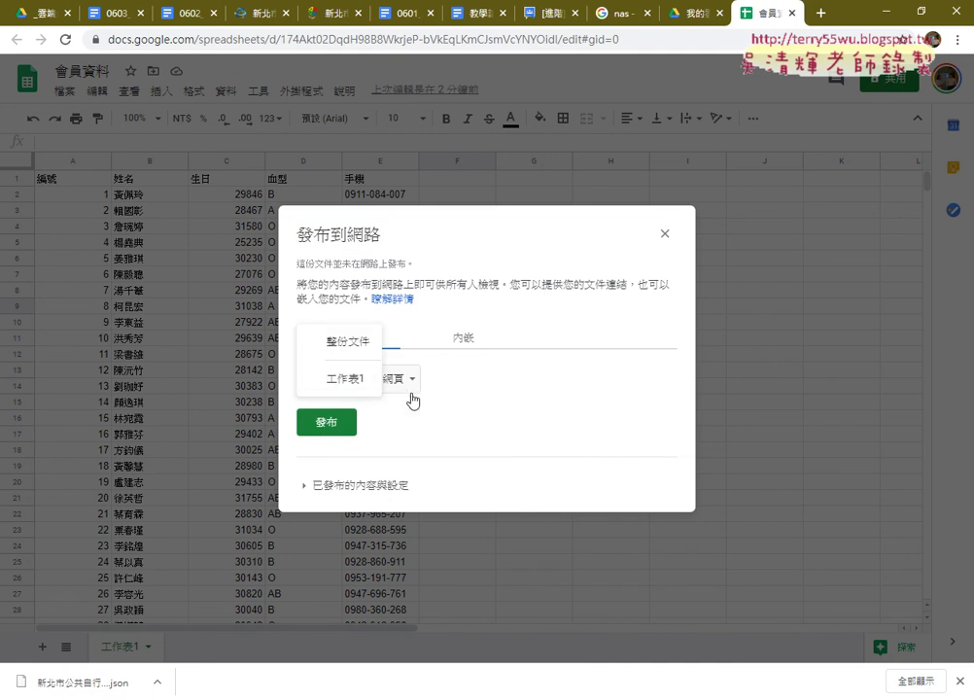
pyautogui.click(411, 393)
pyautogui.click(440, 398)
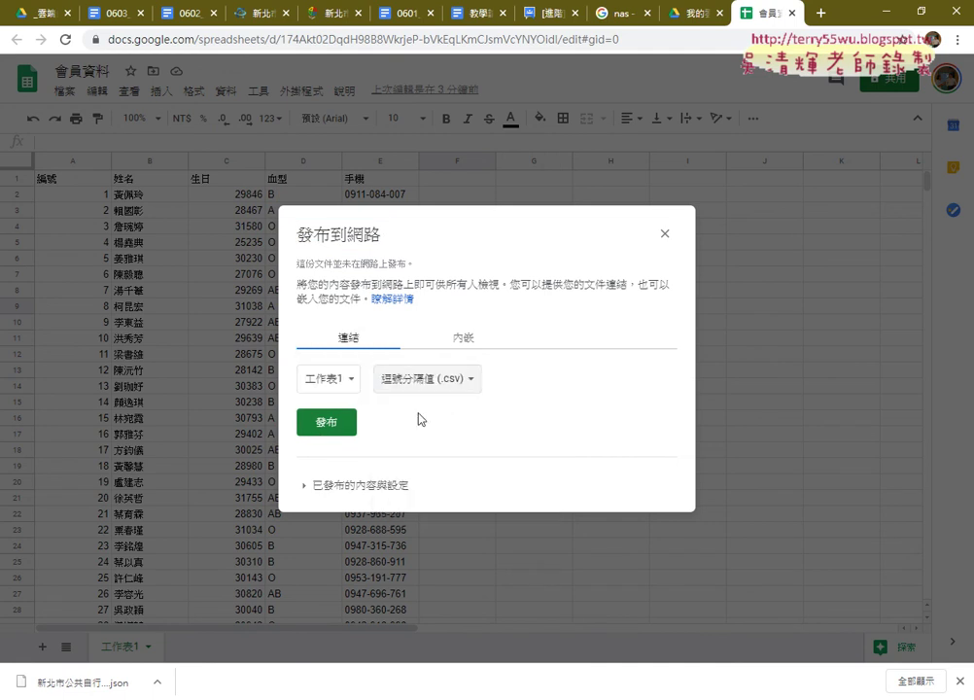
pyautogui.click(334, 424)
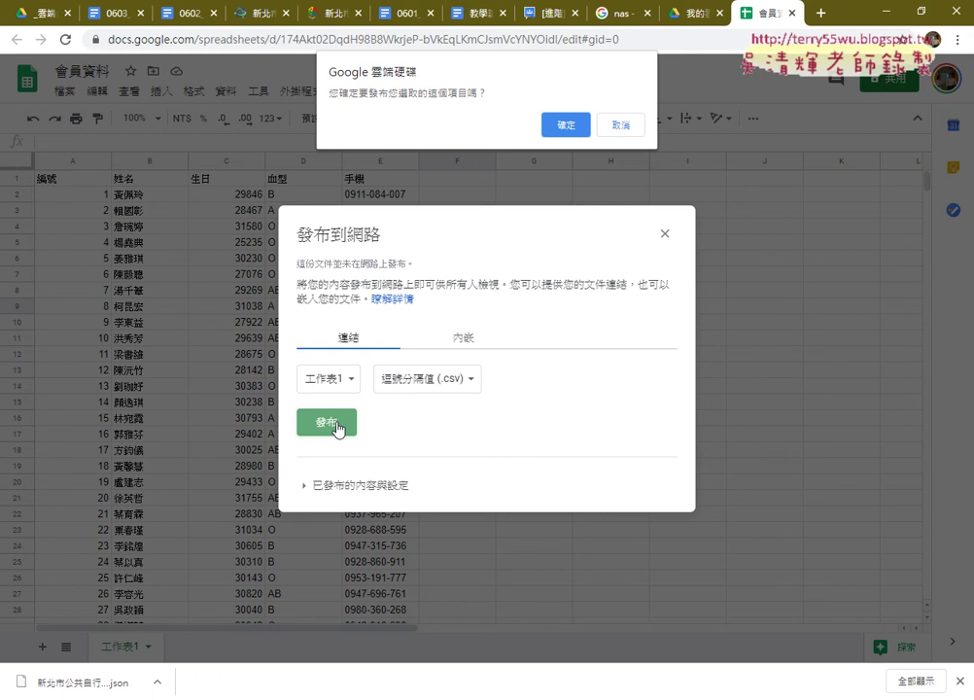
# Confirm publishing, copy the published CSV link, and switch to Eclipse IDE.
pyautogui.click(567, 124)
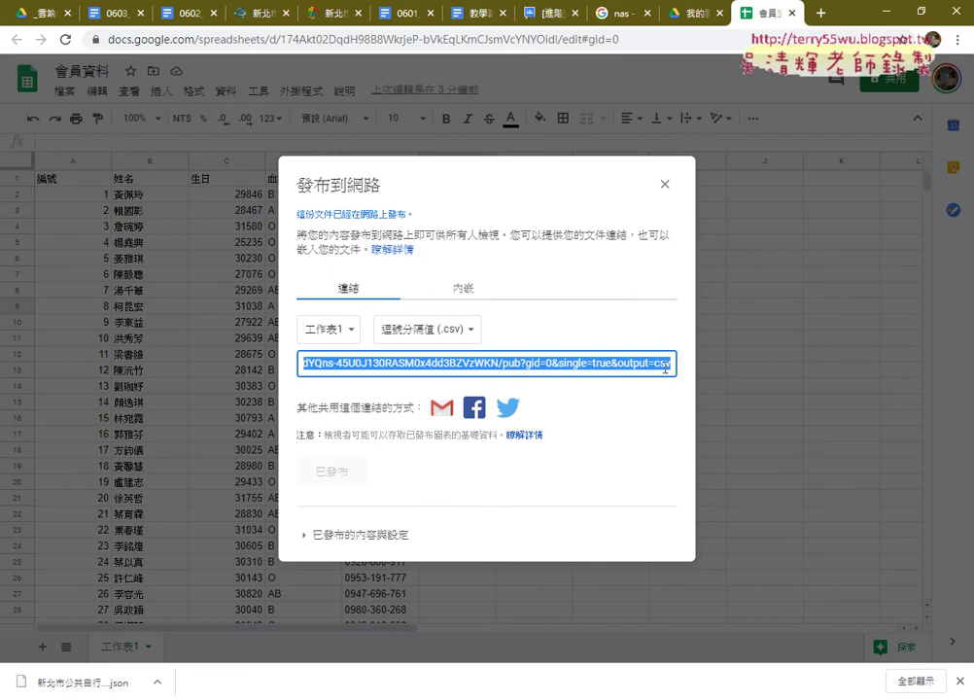
pyautogui.moveTo(668, 362); pyautogui.dragTo(224, 349)
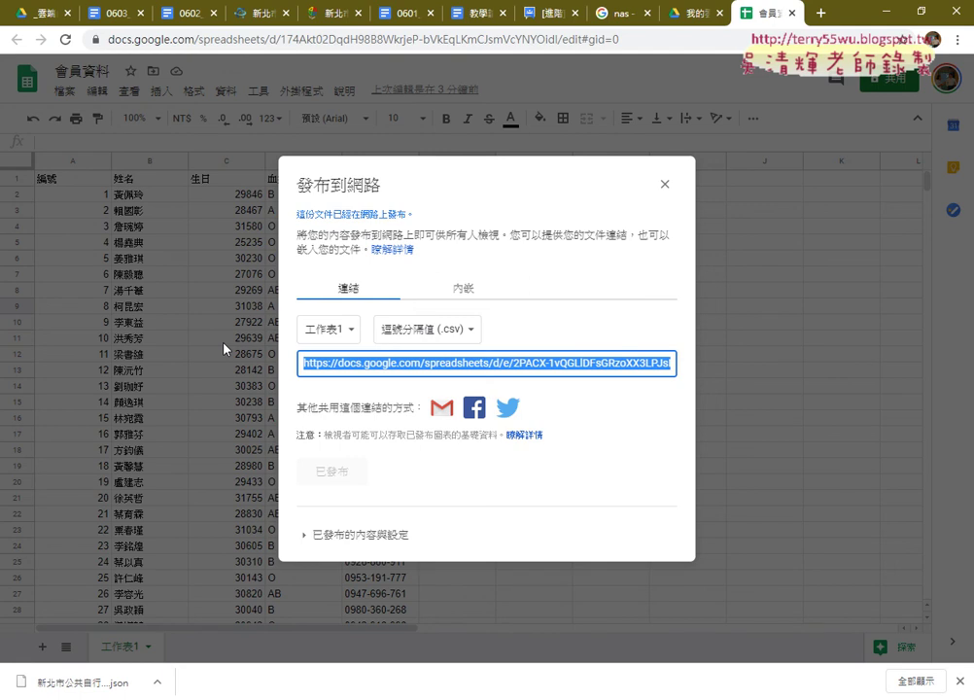
pyautogui.rightClick(447, 369)
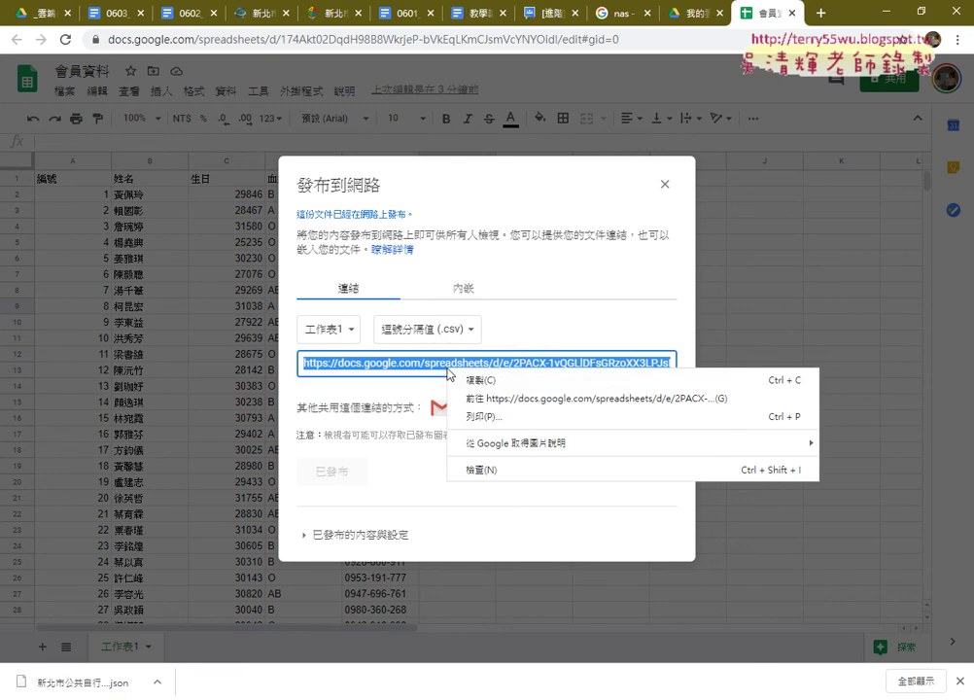
pyautogui.click(477, 383)
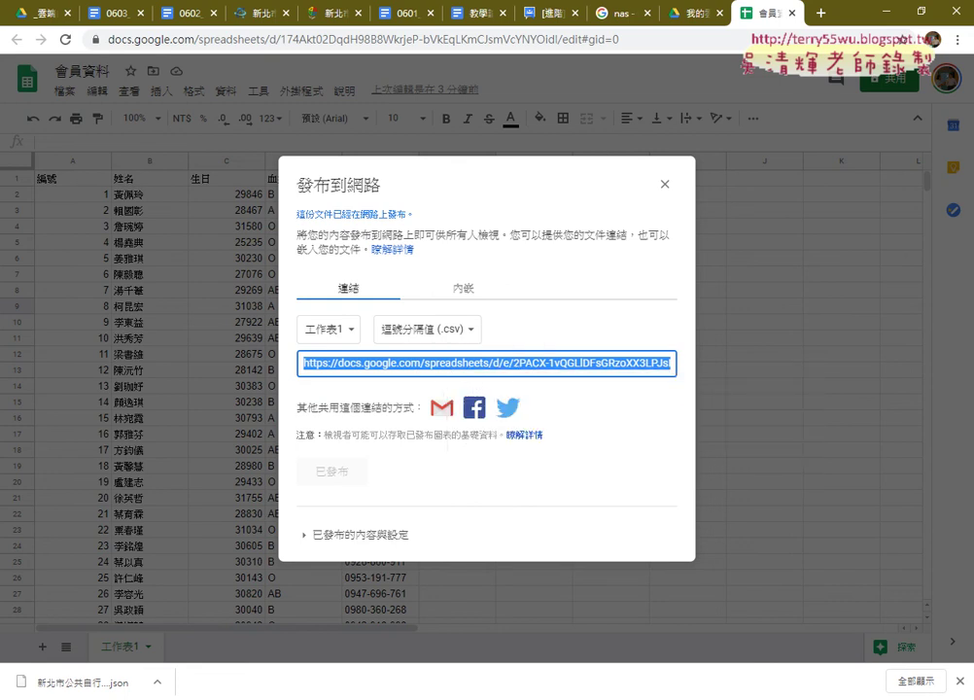
pyautogui.hotkey('alt', 'Tab')
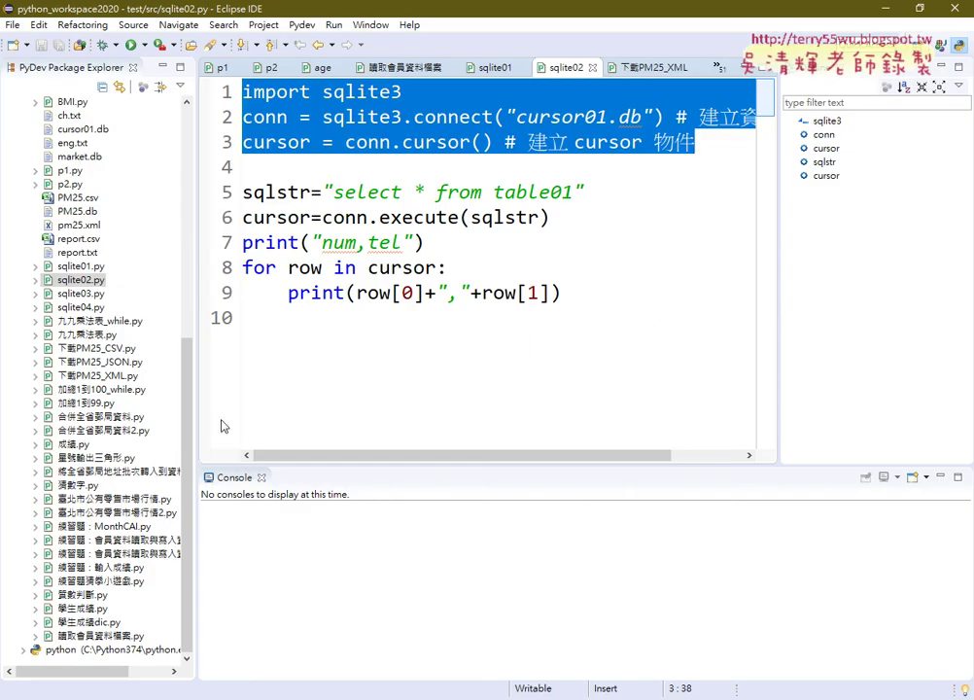
# Copy the 臺北市公有零售市場行情.py script and paste a duplicate into the project.
pyautogui.click(191, 494)
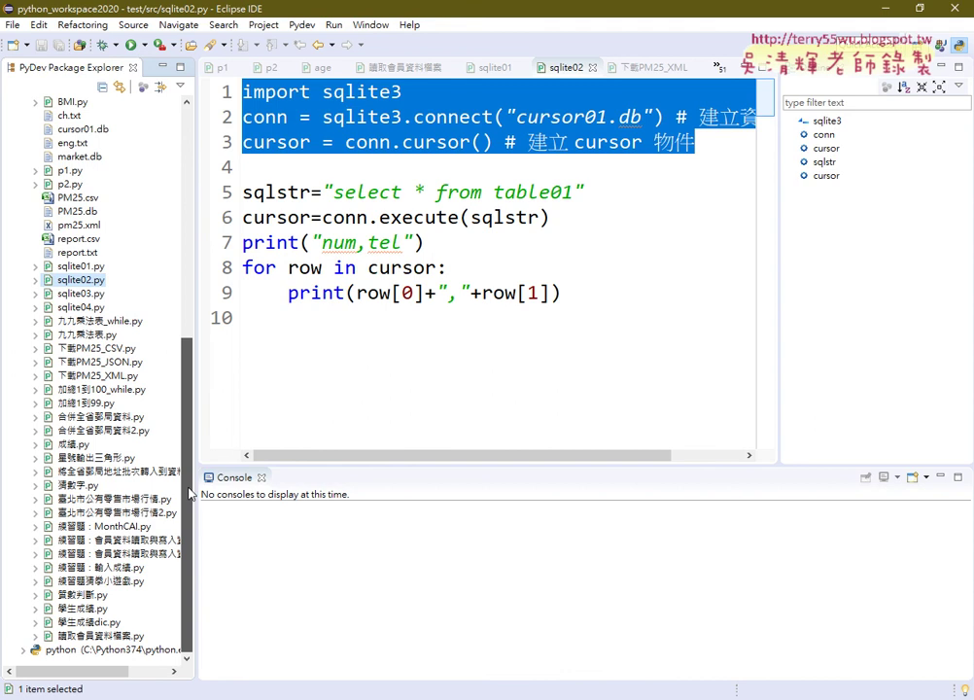
pyautogui.click(113, 499)
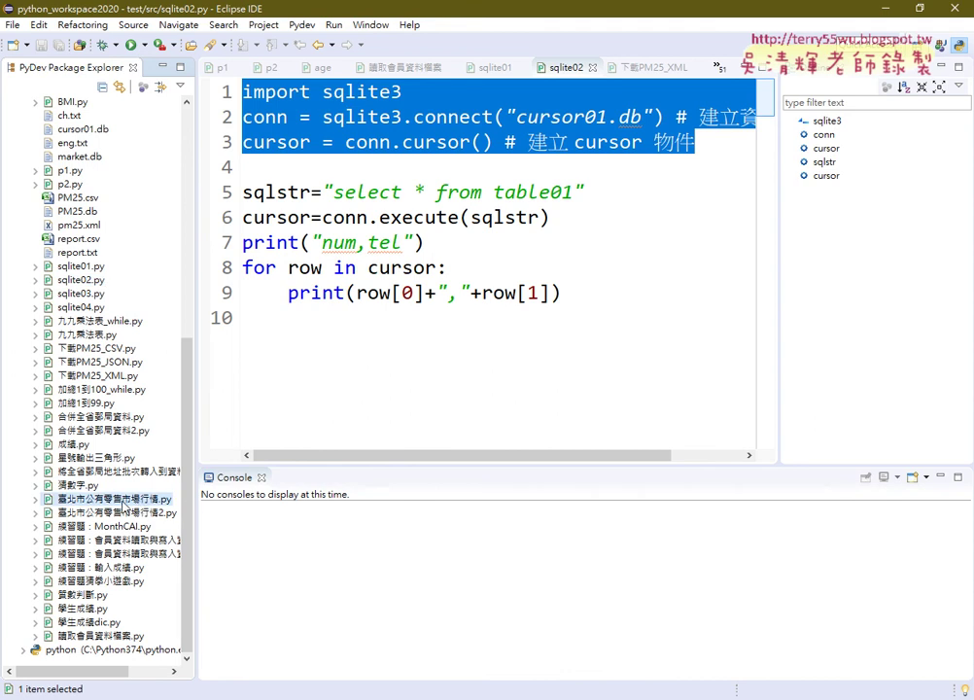
pyautogui.doubleClick(110, 500)
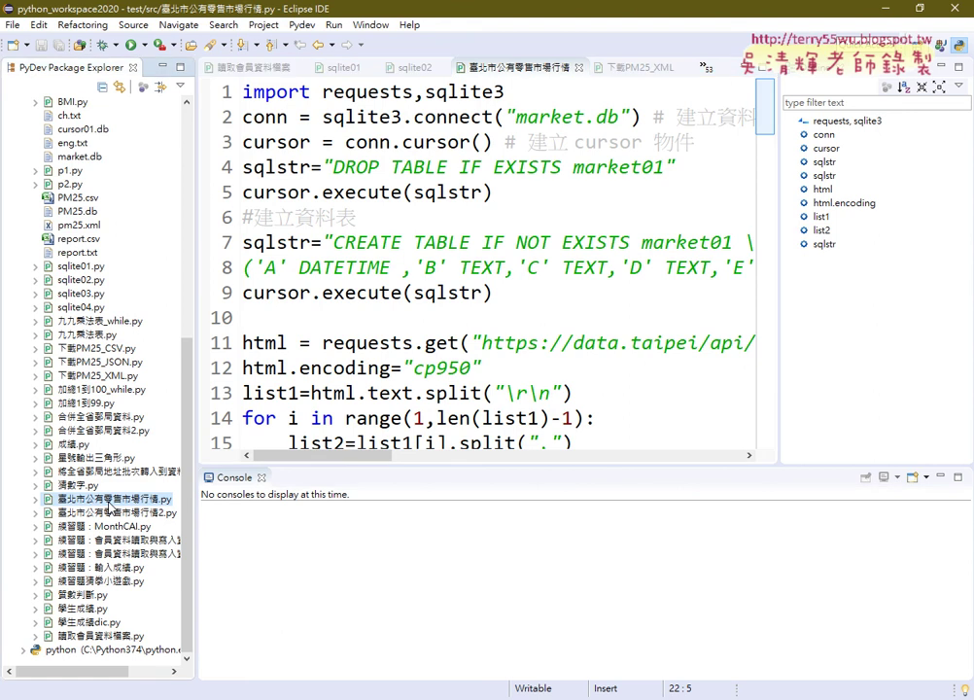
pyautogui.rightClick(109, 501)
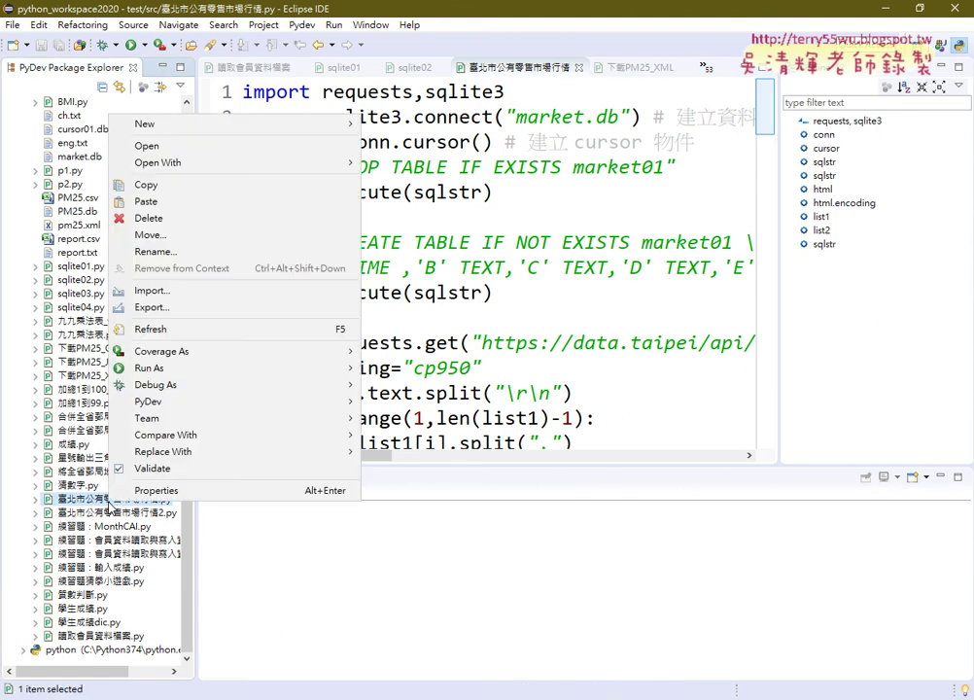
pyautogui.click(190, 185)
pyautogui.rightClick(169, 249)
pyautogui.click(202, 340)
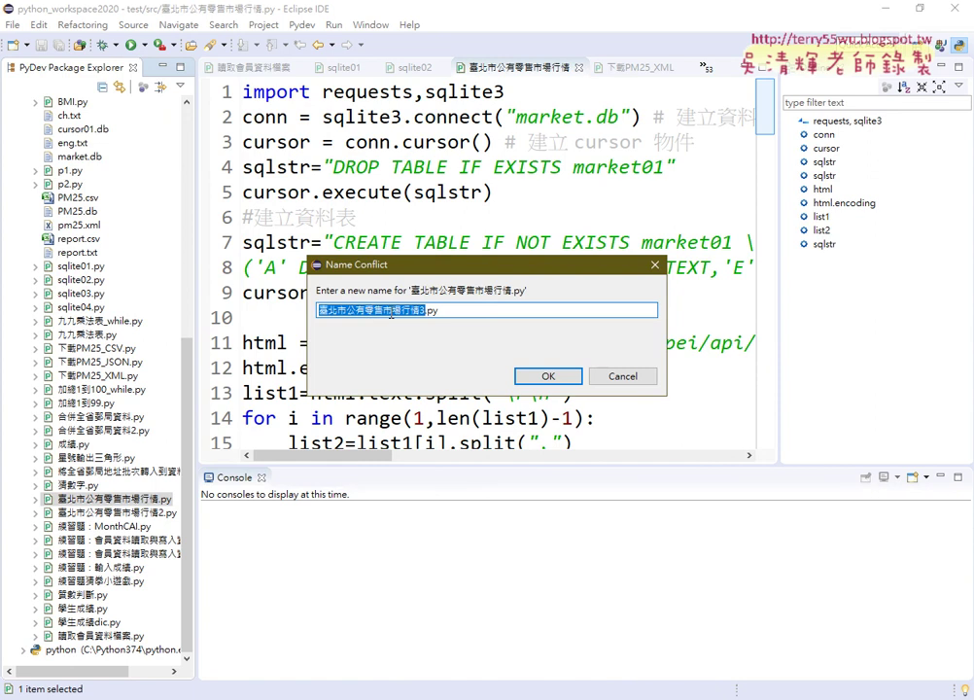
# Name the duplicate 雲端硬碟抓CSV檔.py and open it in the editor.
pyautogui.write('u9')
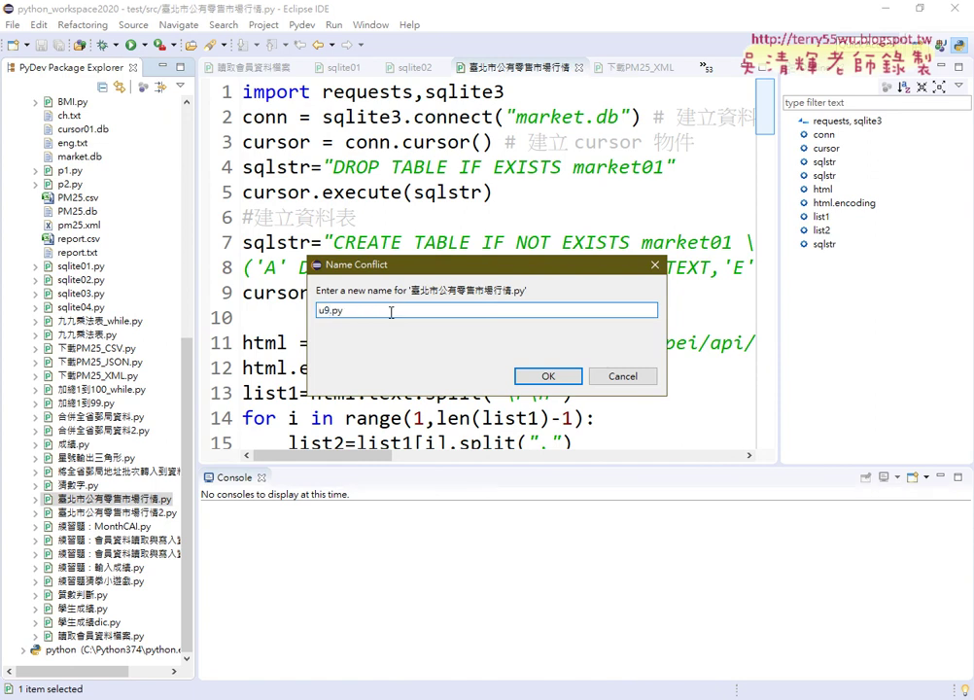
pyautogui.press('BackSpace')
pyautogui.press('BackSpace')
pyautogui.write('臺')
pyautogui.write('灣')
pyautogui.write('硬')
pyautogui.write('碟')
pyautogui.write('抓')
pyautogui.write('CSV')
pyautogui.write('匯')
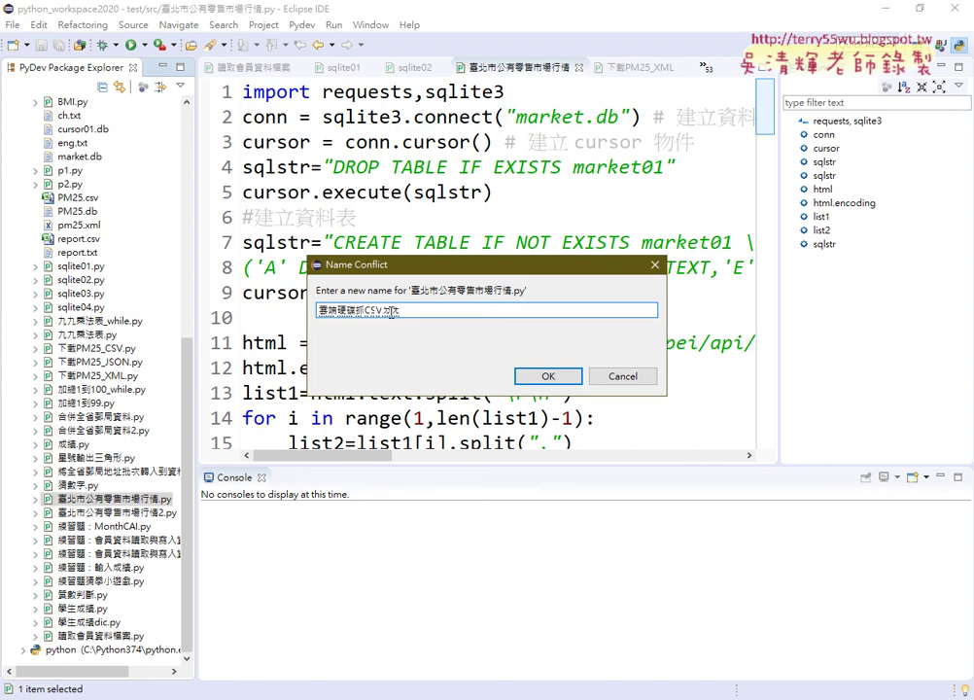
pyautogui.press('Down')
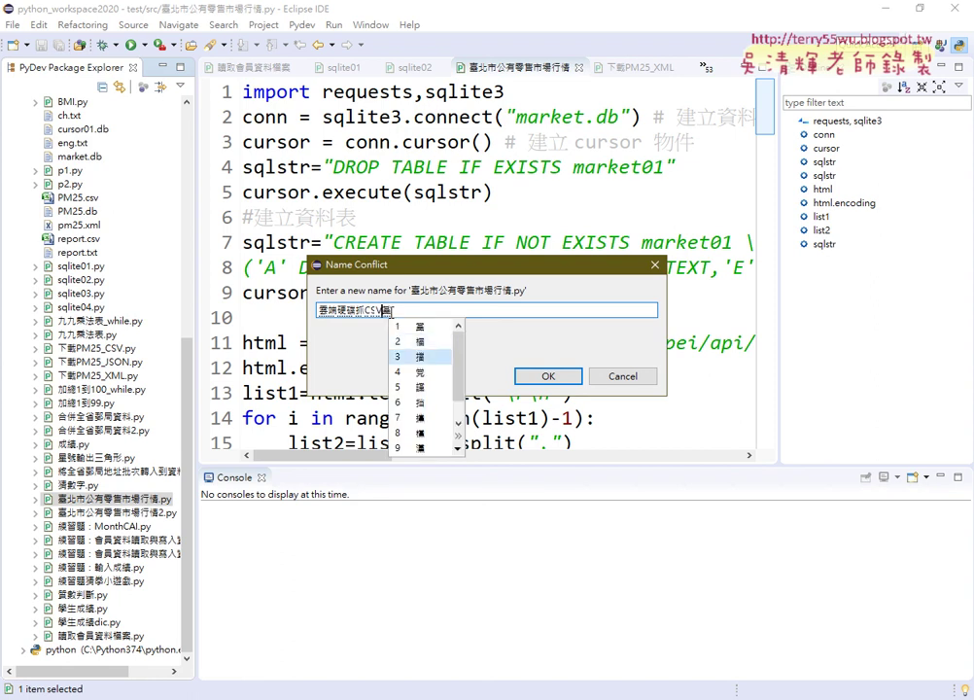
pyautogui.press('Return')
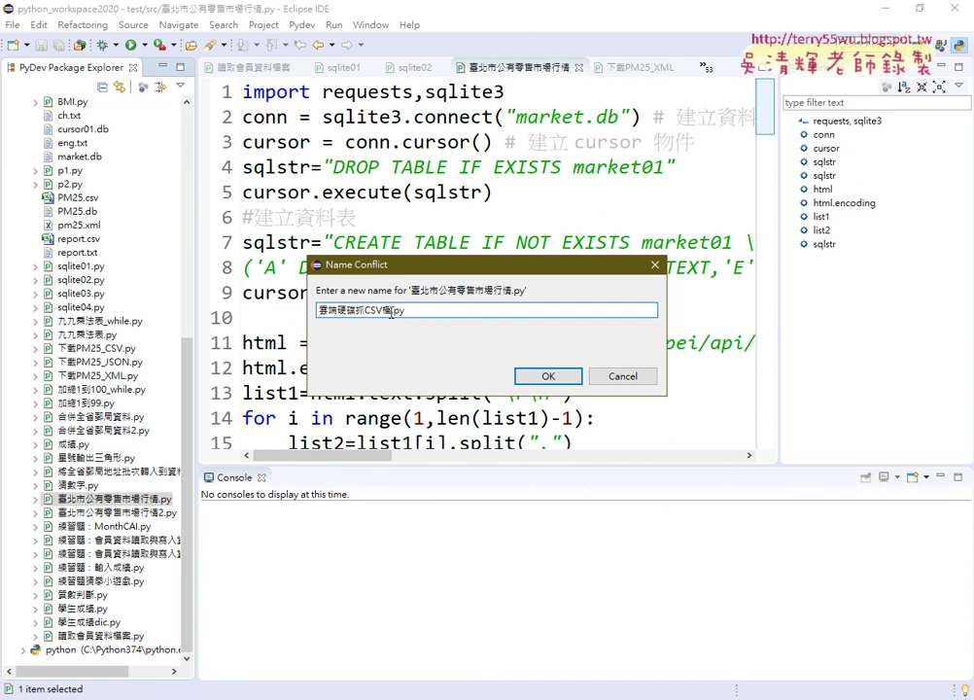
pyautogui.press('Return')
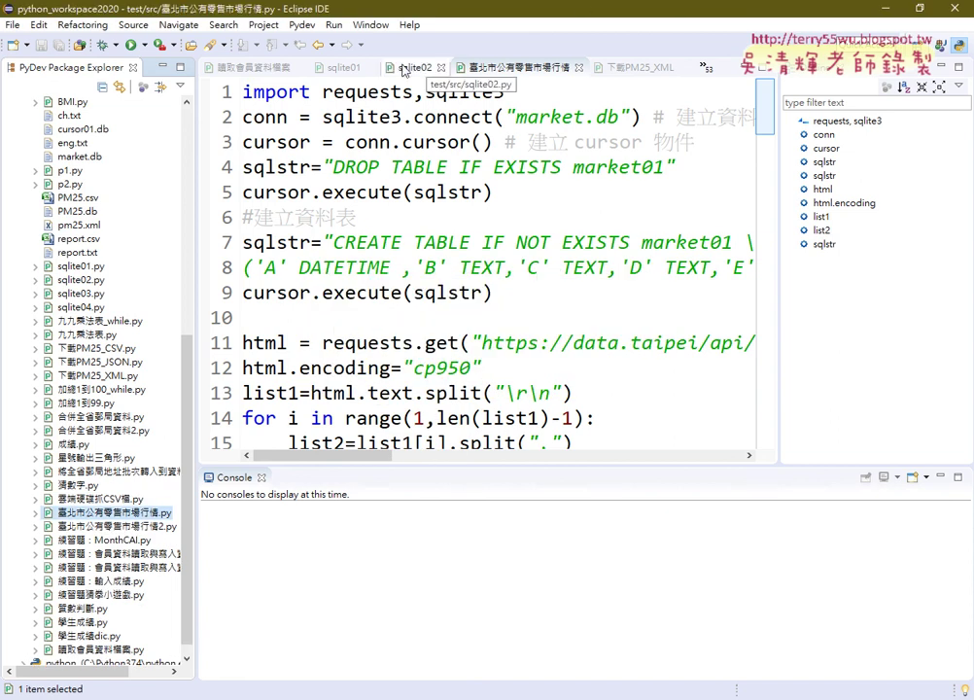
pyautogui.doubleClick(93, 498)
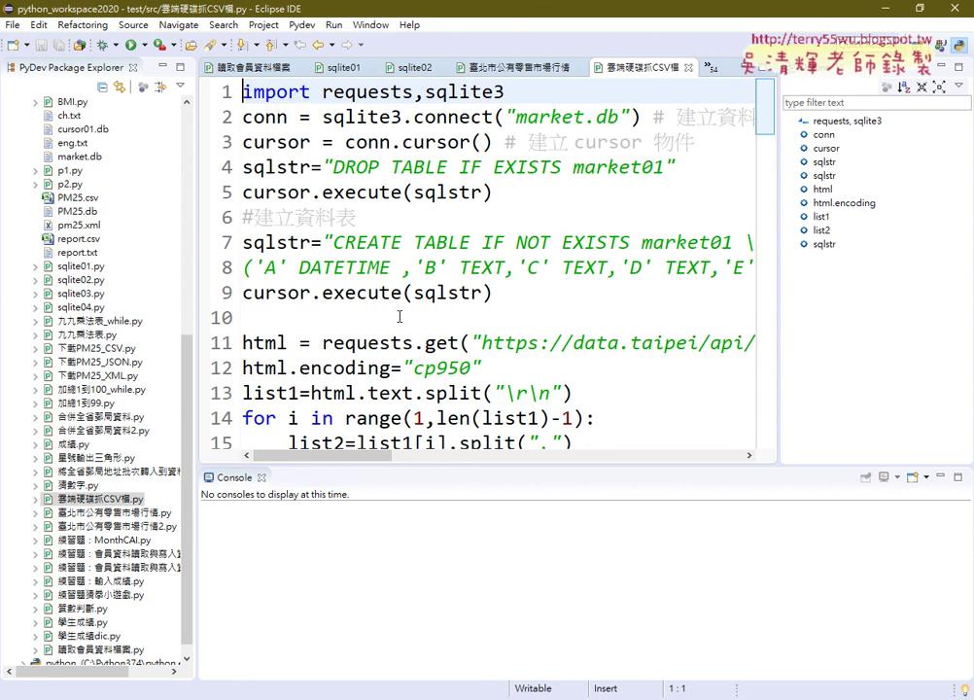
# Maximize the editor and comment out lines 1–9 and 14–22.
pyautogui.doubleClick(602, 67)
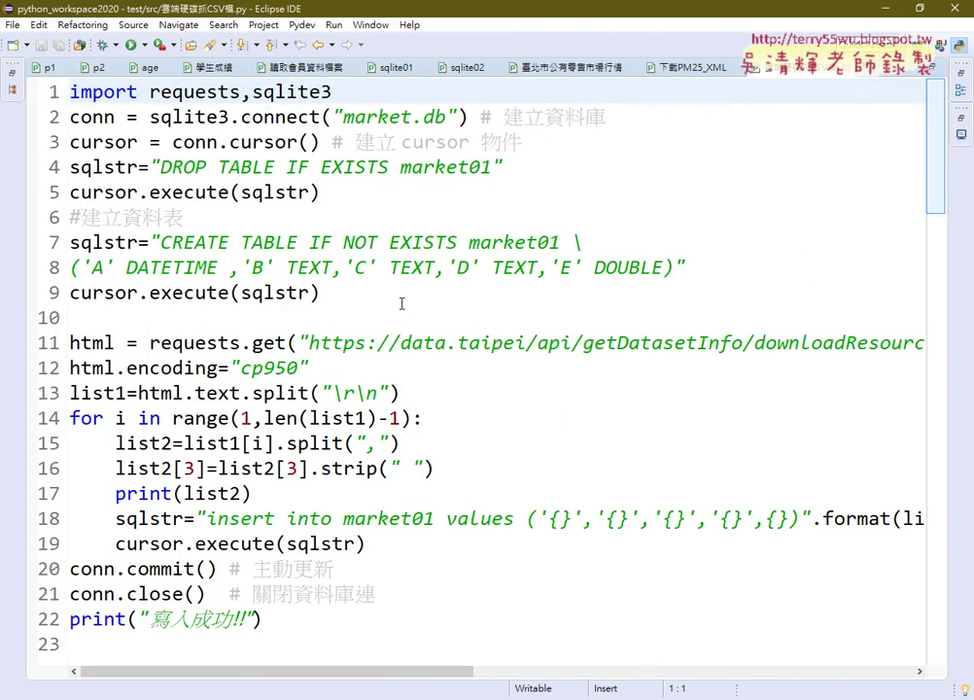
pyautogui.moveTo(355, 293); pyautogui.dragTo(37, 36)
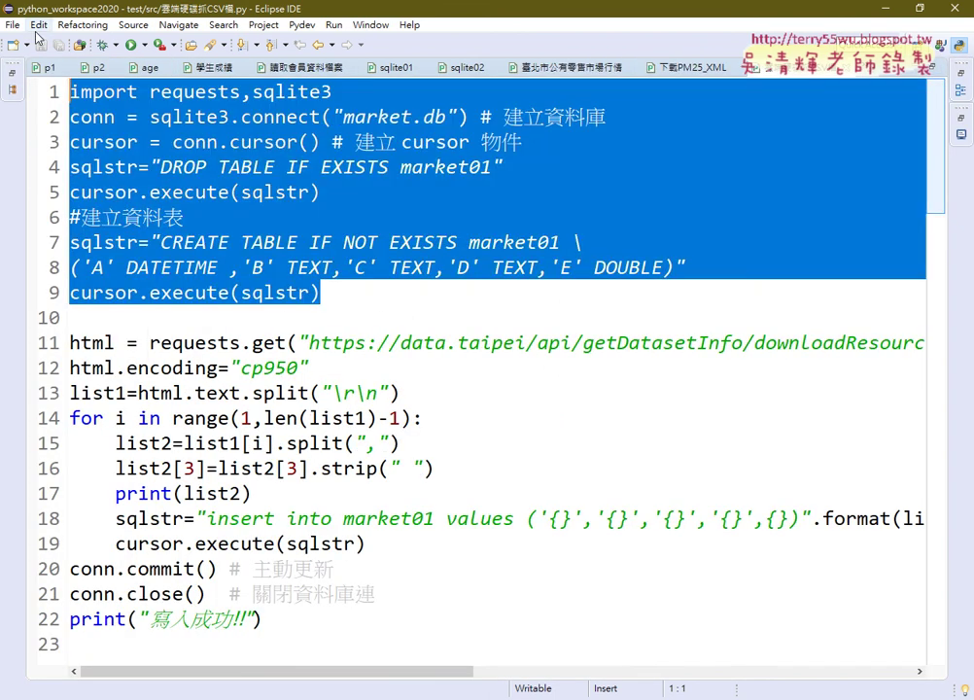
pyautogui.hotkey('ctrl', '/')
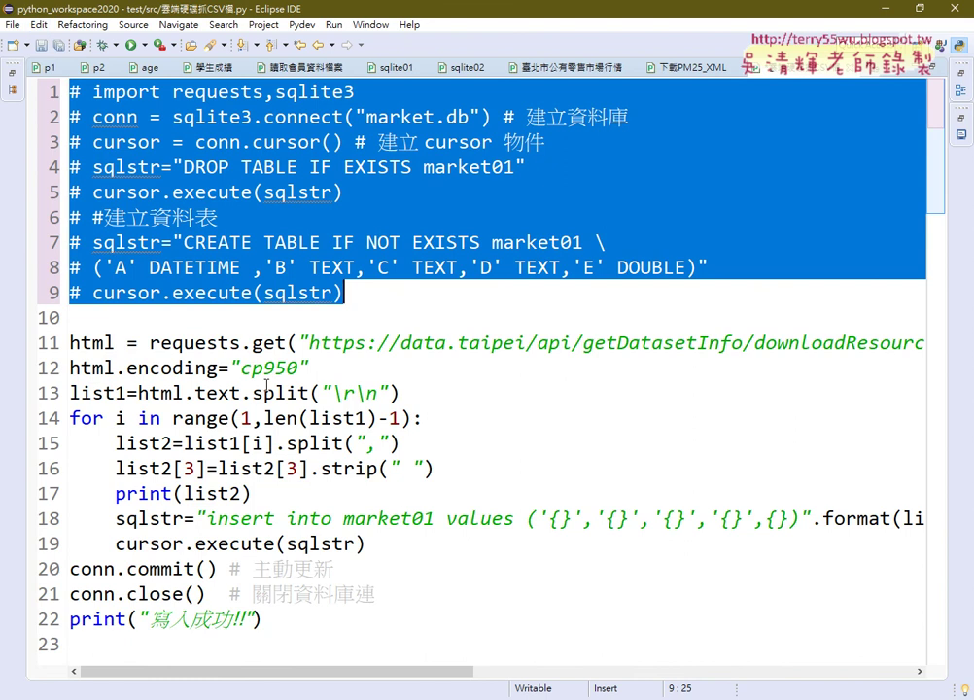
pyautogui.click(265, 619)
pyautogui.click(54, 416)
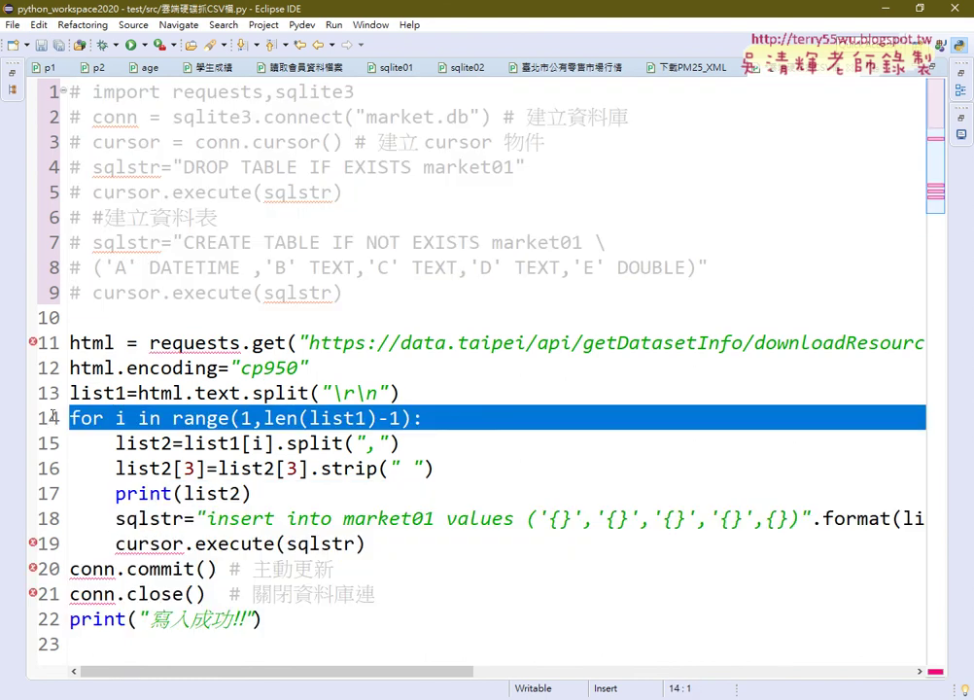
pyautogui.moveTo(263, 619); pyautogui.dragTo(64, 416)
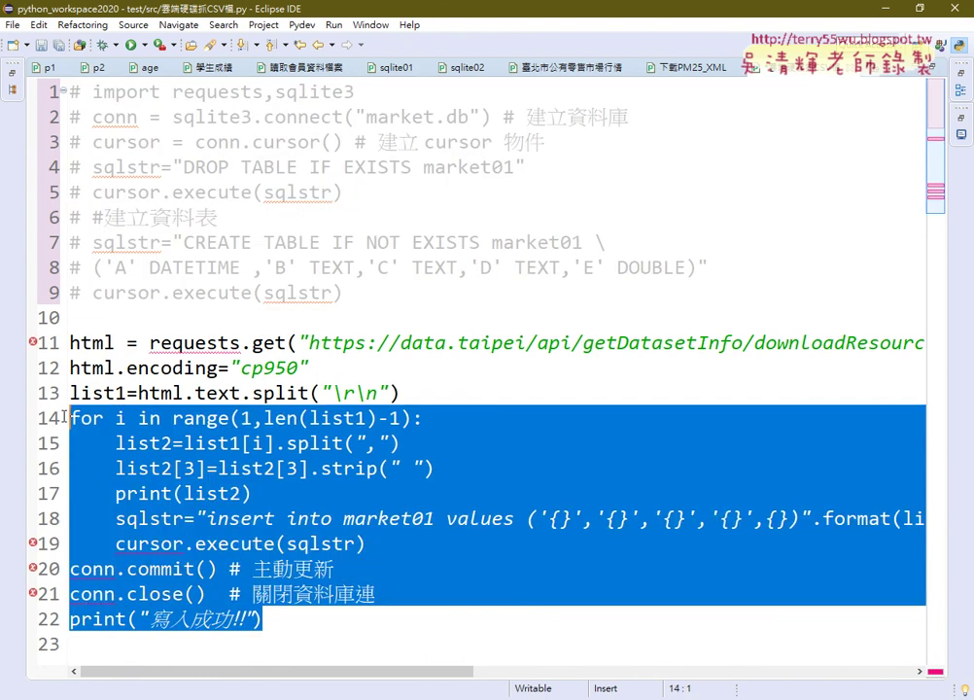
pyautogui.hotkey('ctrl', '/')
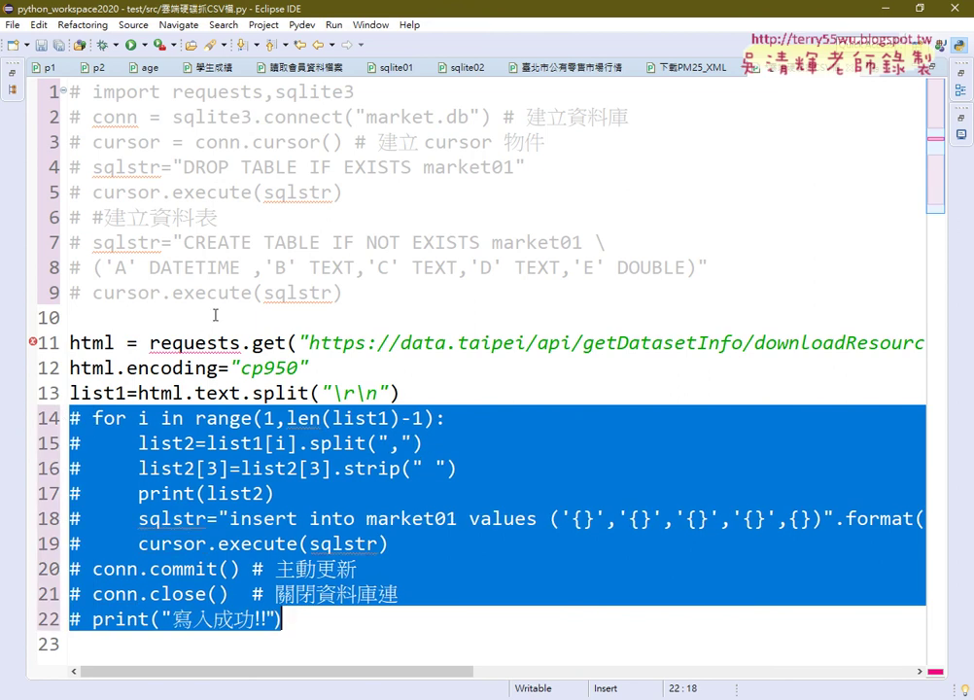
# Uncomment the requests,sqlite3 import on line 1 and start selecting the old URL.
pyautogui.click(373, 93)
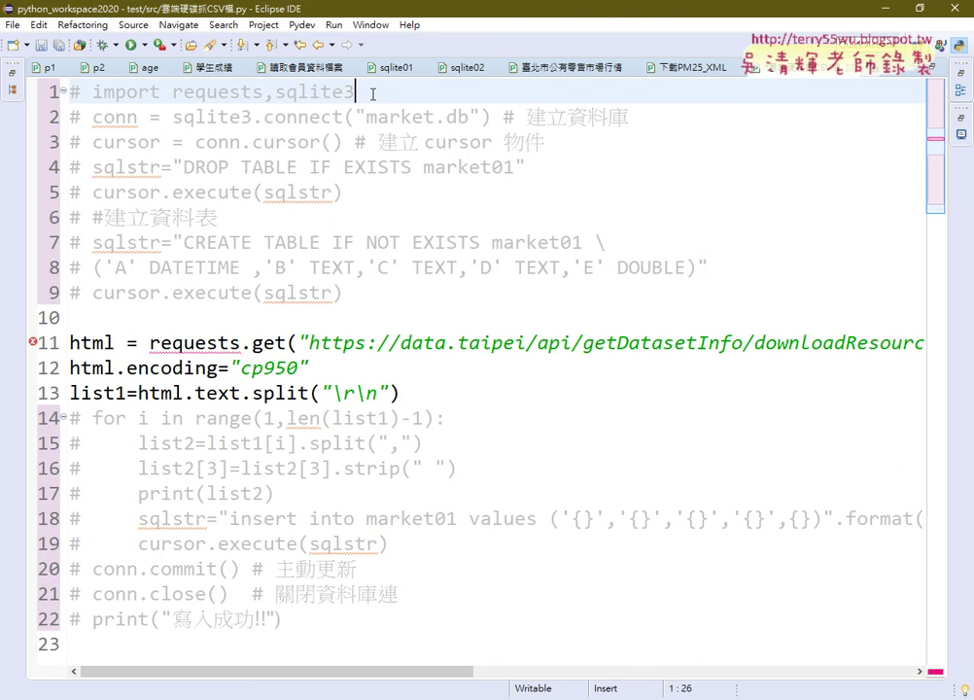
pyautogui.hotkey('ctrl', '/')
pyautogui.moveTo(194, 94)
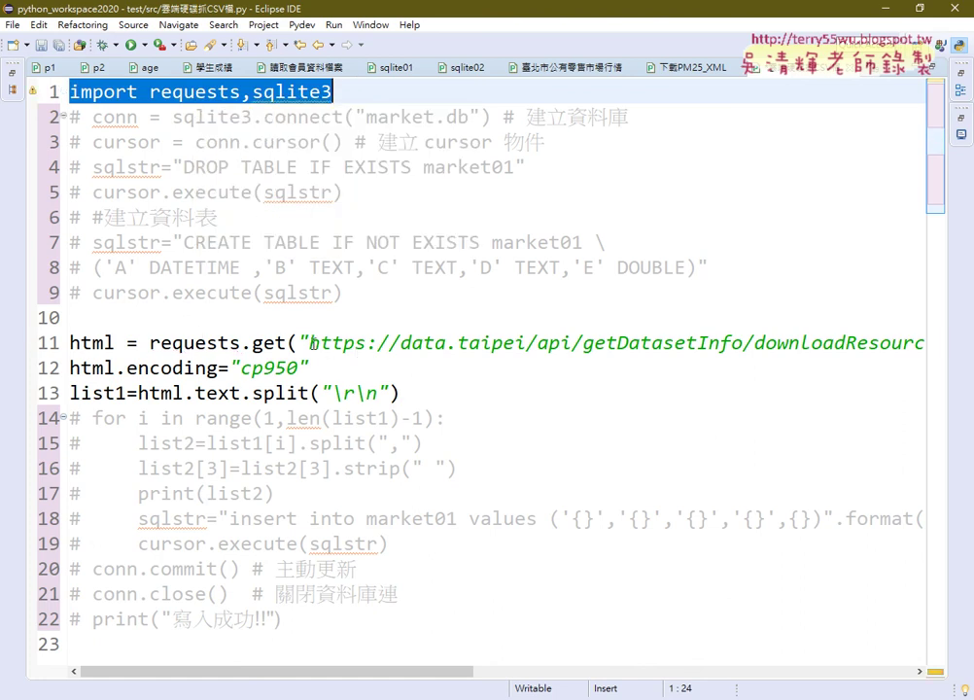
pyautogui.click(312, 342)
pyautogui.hotkey('shift', 'Right')
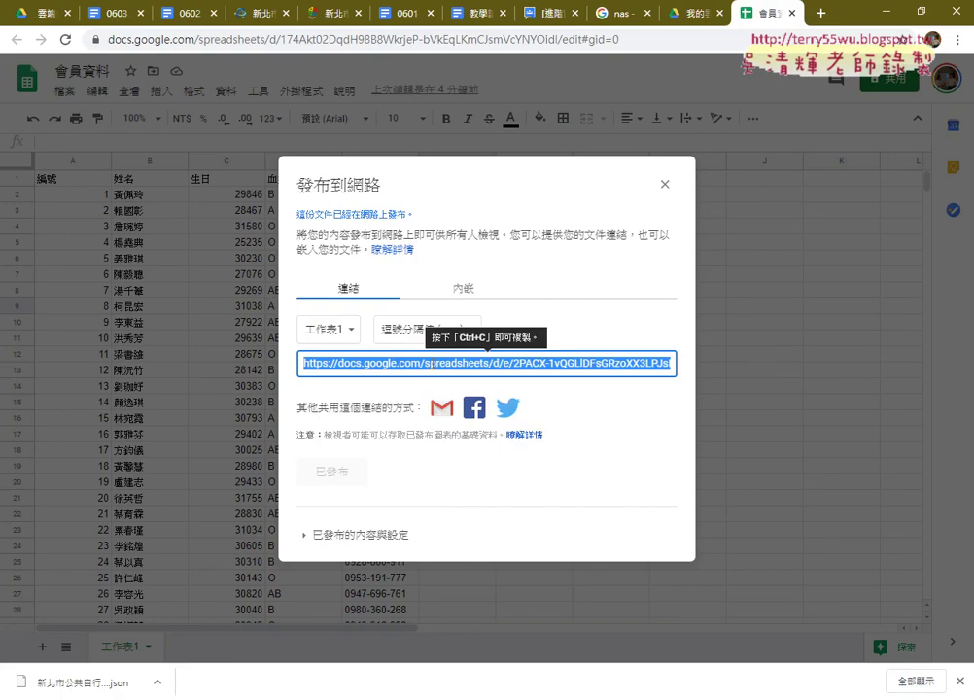
# Replace the old Taipei data URL on line 11 with the published Google Sheets CSV link.
pyautogui.rightClick(434, 364)
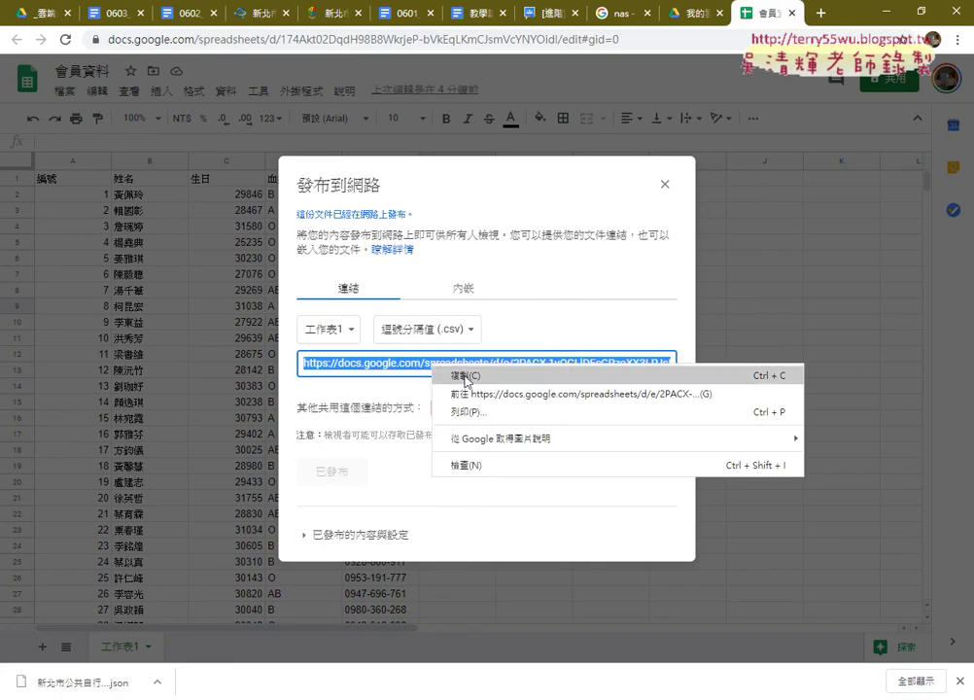
pyautogui.click(466, 377)
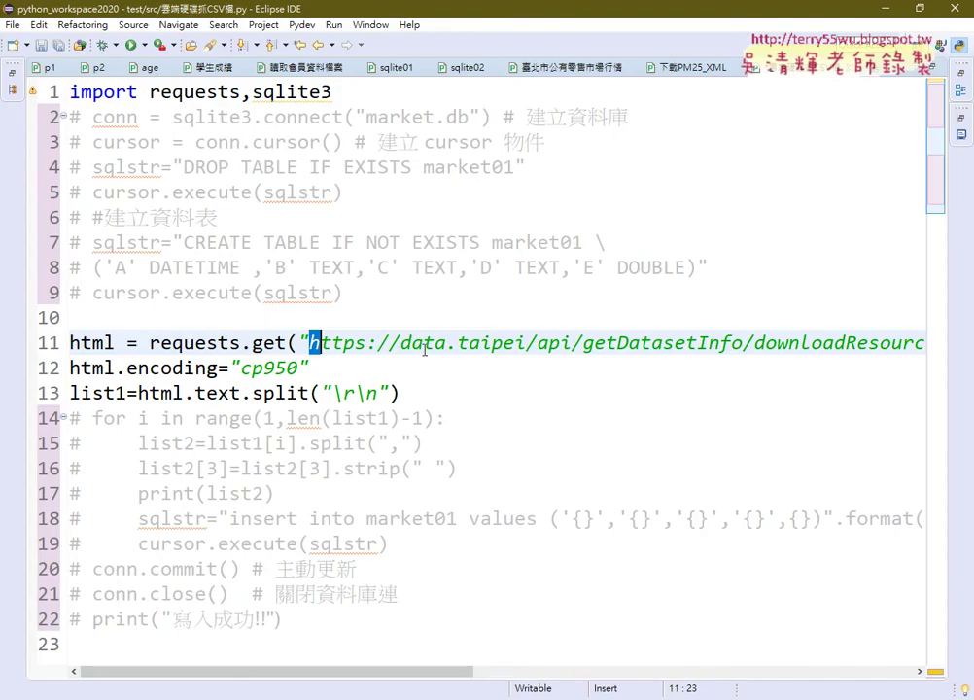
pyautogui.moveTo(311, 342)
pyautogui.mouseDown()
pyautogui.moveTo(954, 342)
pyautogui.moveTo(904, 342)
pyautogui.mouseUp()
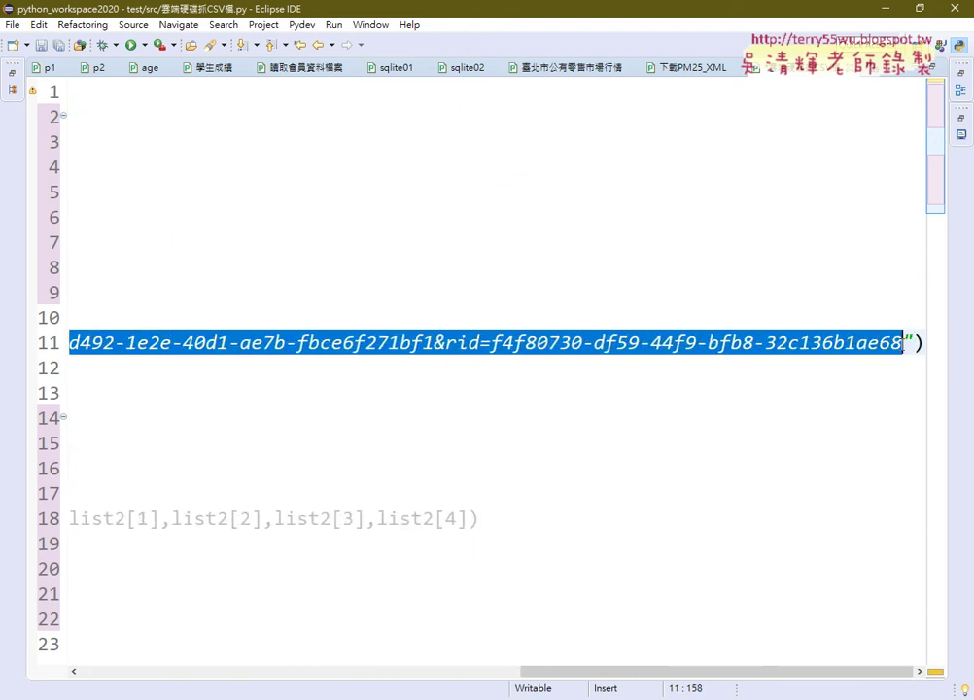
pyautogui.hotkey('ctrl', 'v')
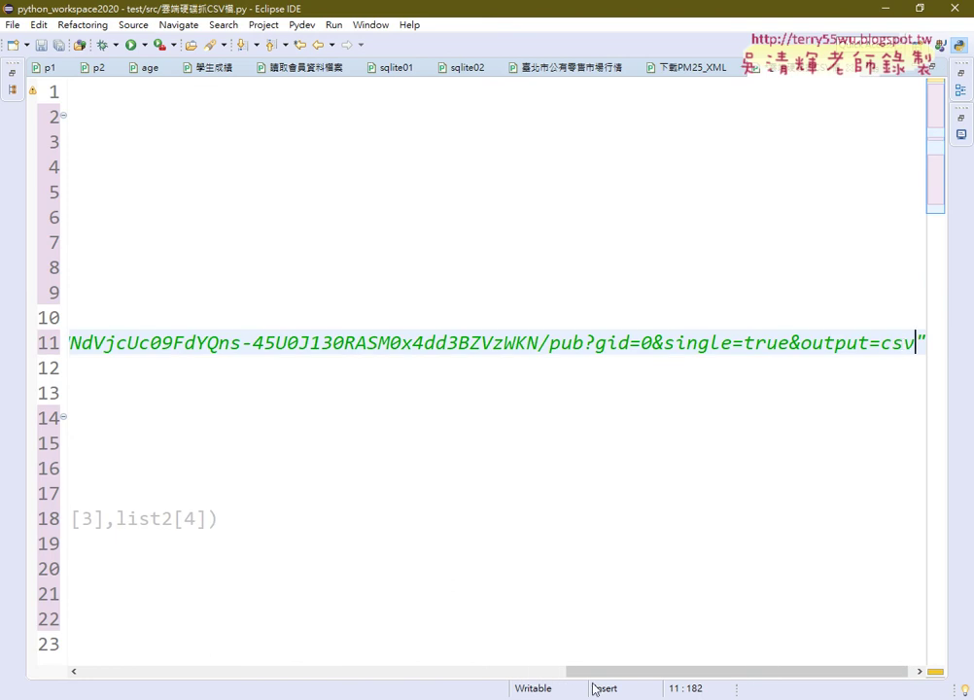
# Select the requests.get call on line 11 to review the new link.
pyautogui.moveTo(593, 671); pyautogui.dragTo(202, 660)
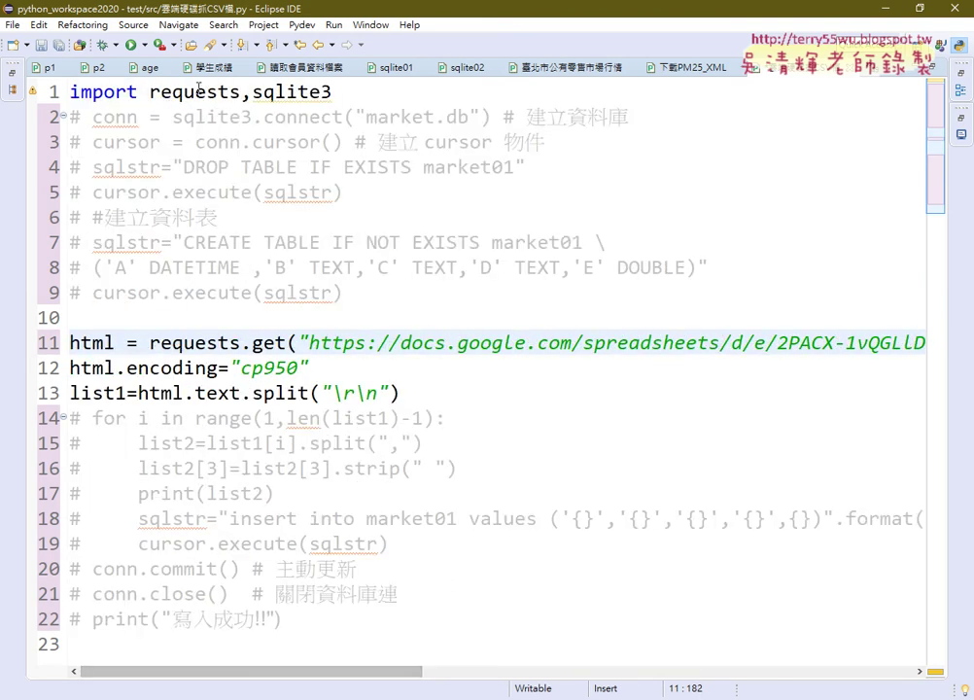
pyautogui.moveTo(246, 92)
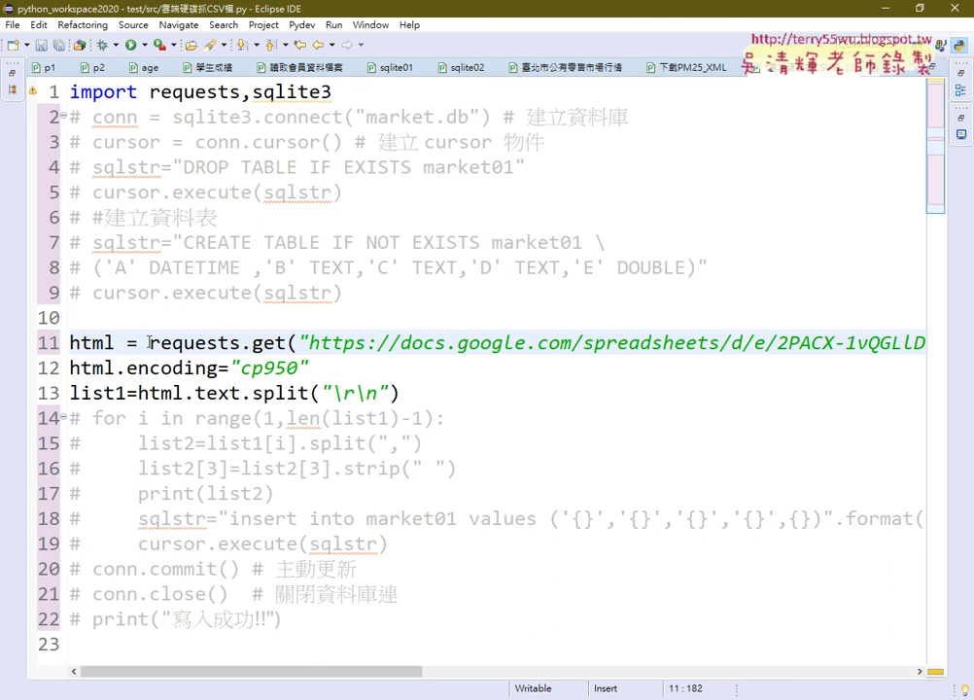
pyautogui.moveTo(149, 344); pyautogui.dragTo(435, 343)
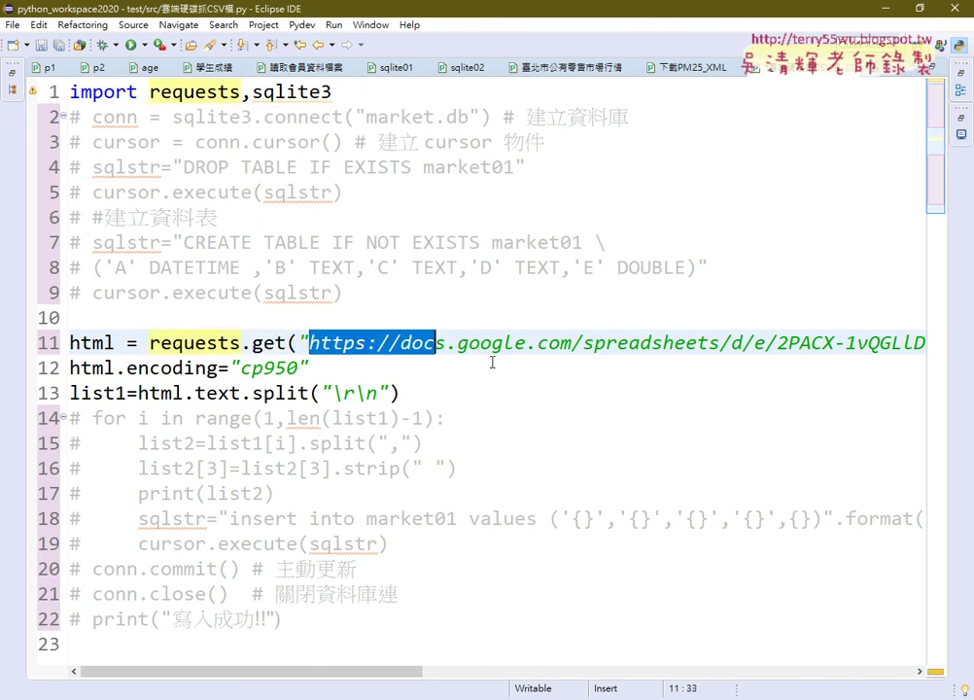
# Change the response encoding on line 12 from cp950 to utf-8.
pyautogui.click(528, 343)
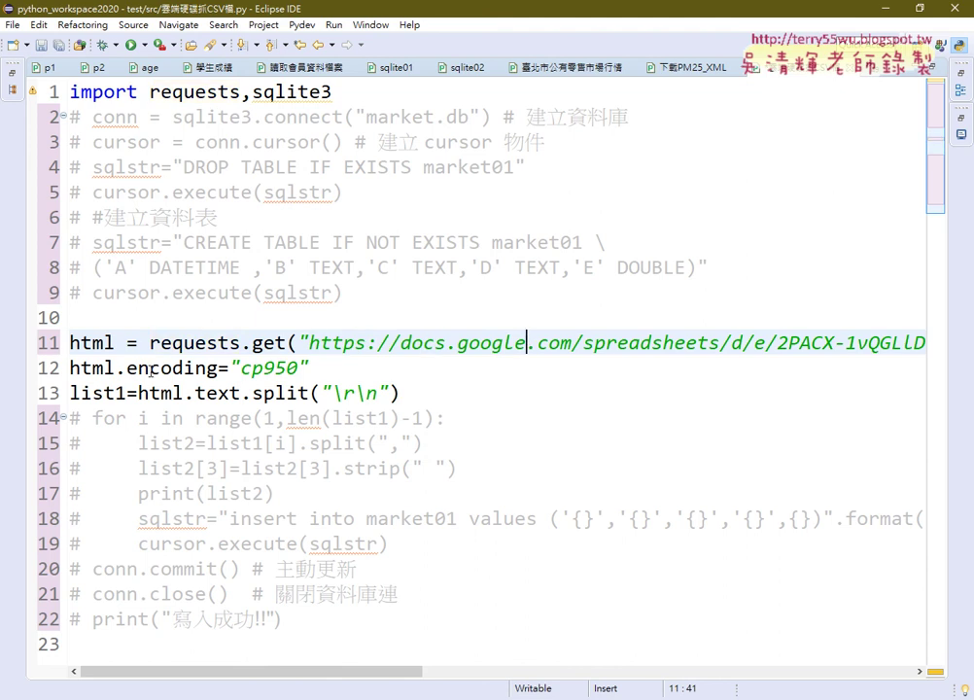
pyautogui.moveTo(240, 367); pyautogui.dragTo(298, 367)
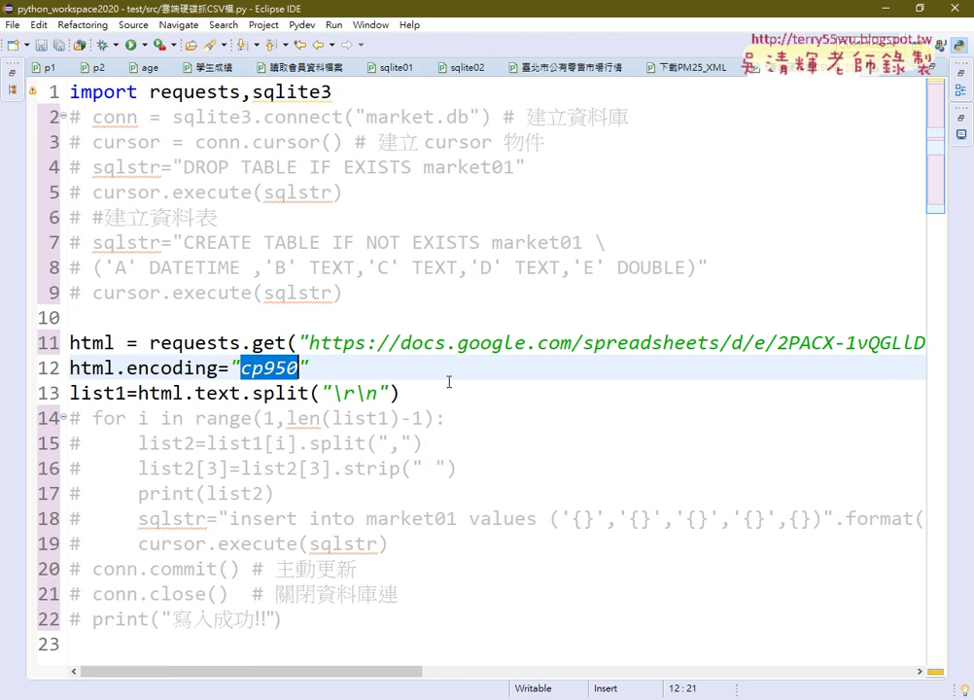
pyautogui.write('ㄩ')
pyautogui.press('BackSpace')
pyautogui.write('u')
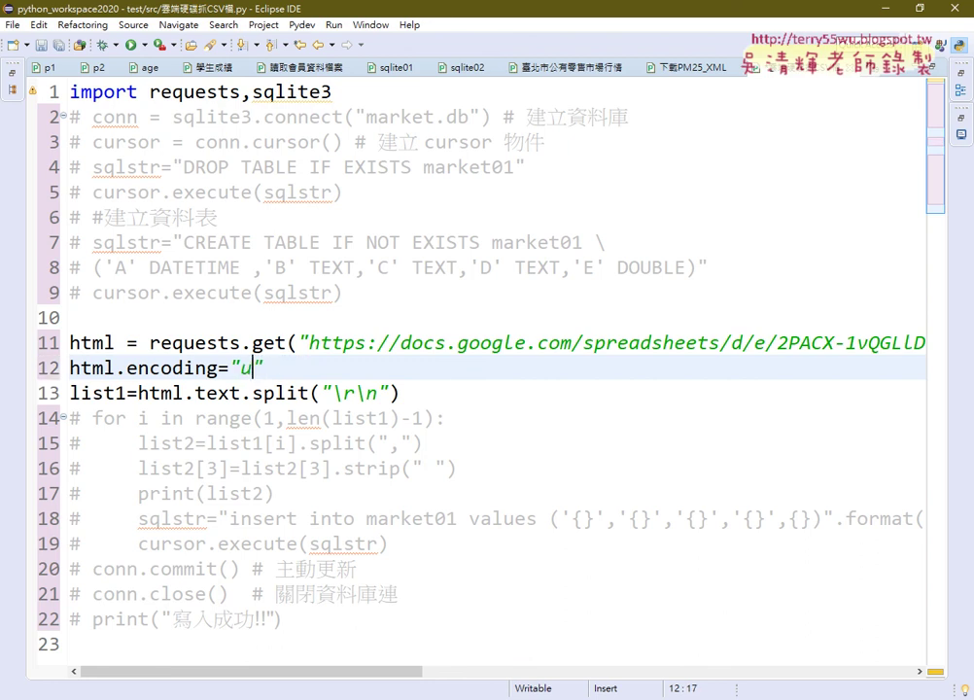
pyautogui.write('tf-8')
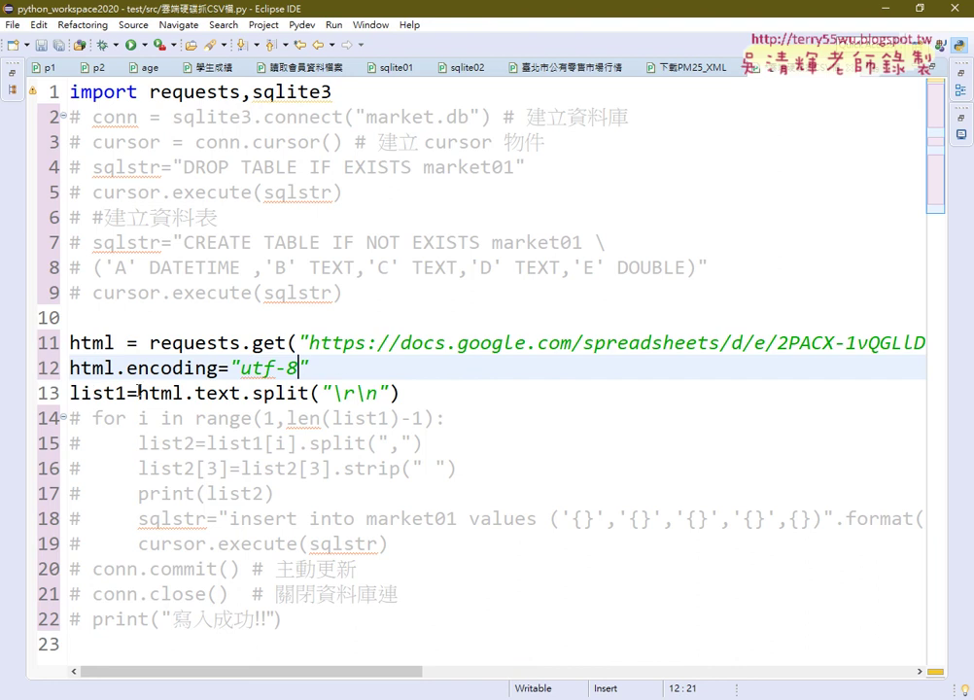
pyautogui.click(429, 396)
# Comment out the split line on line 13.
pyautogui.moveTo(429, 397); pyautogui.dragTo(44, 389)
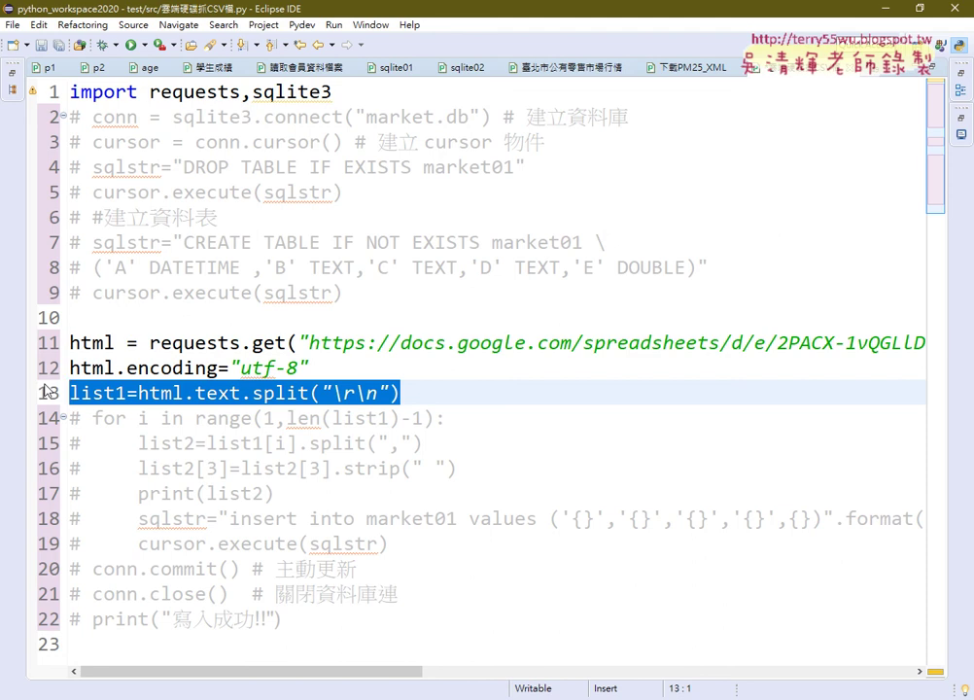
pyautogui.hotkey('ctrl', '/')
pyautogui.press('Up')
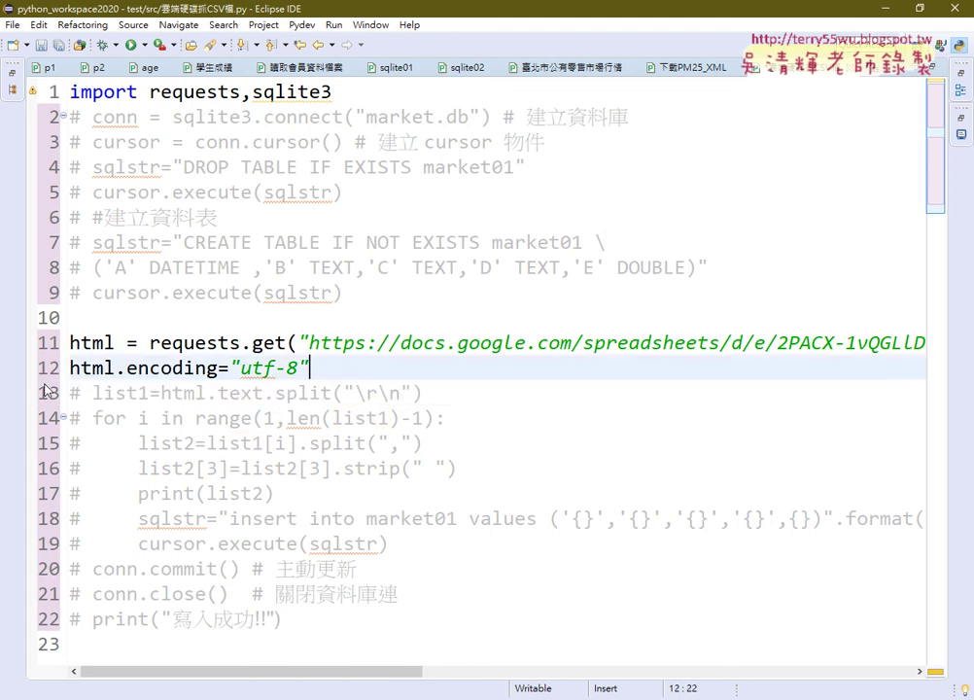
pyautogui.press('Down')
pyautogui.press('End')
# Add a new line 14 reading print(html.text).
pyautogui.press('Return')
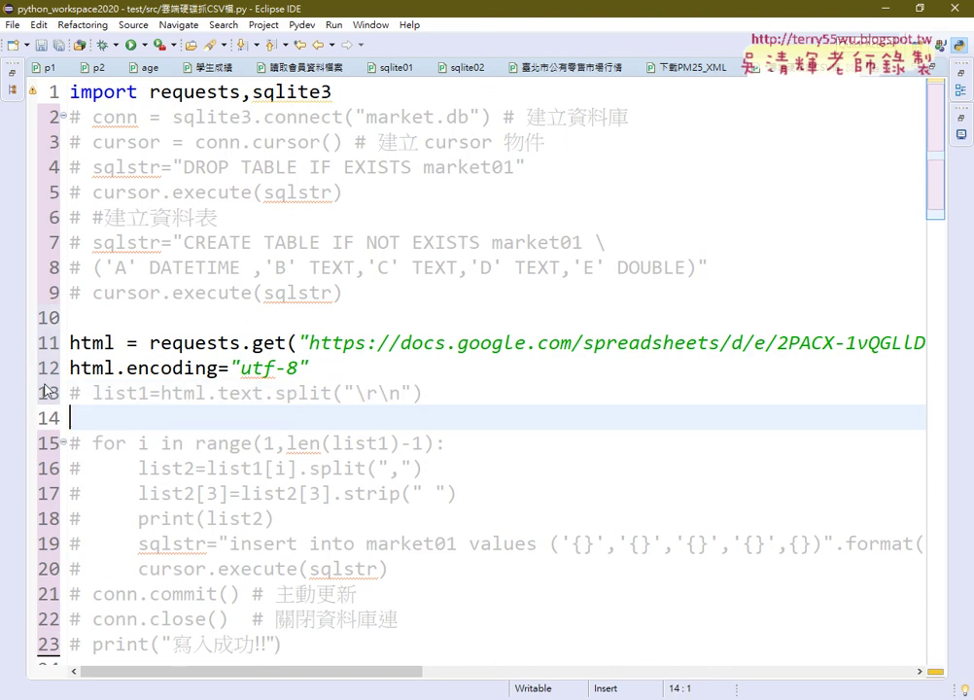
pyautogui.write('pr')
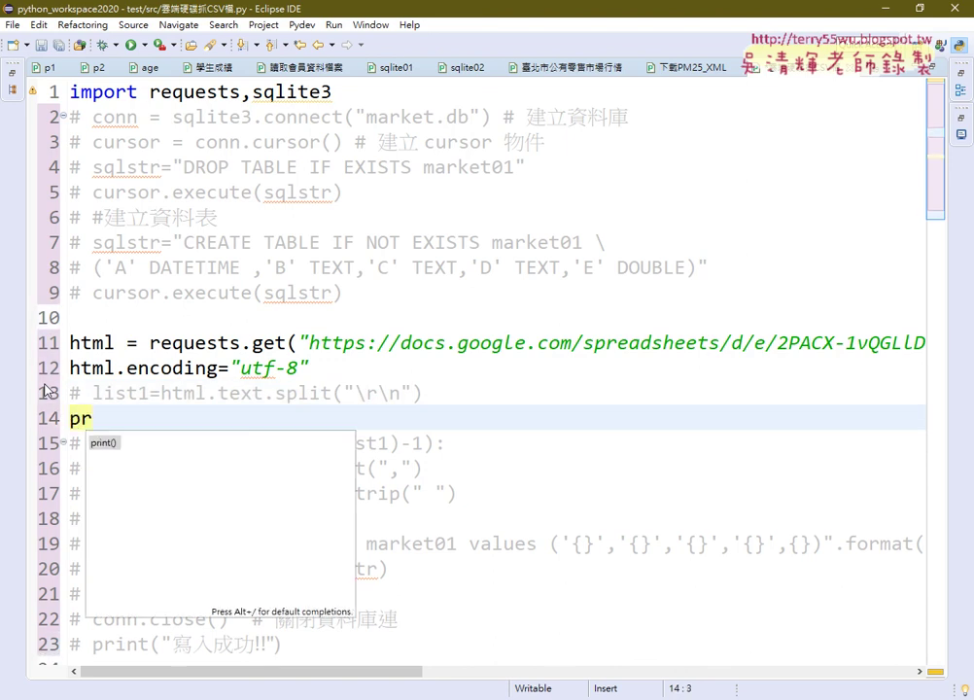
pyautogui.press('Return')
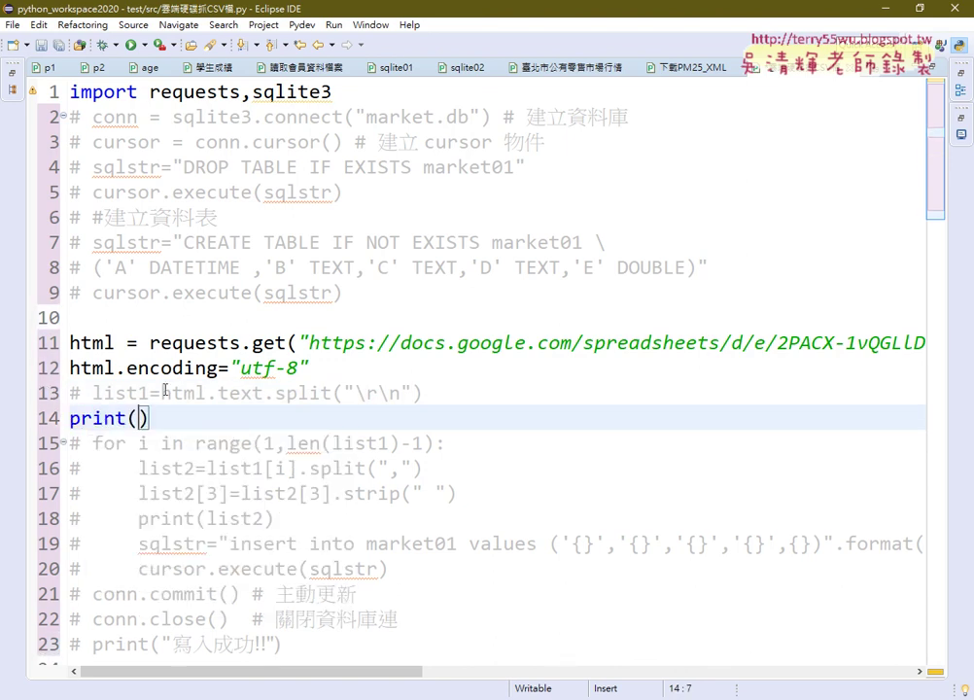
pyautogui.moveTo(161, 393)
pyautogui.mouseDown()
pyautogui.moveTo(263, 393)
pyautogui.moveTo(141, 420)
pyautogui.mouseUp()
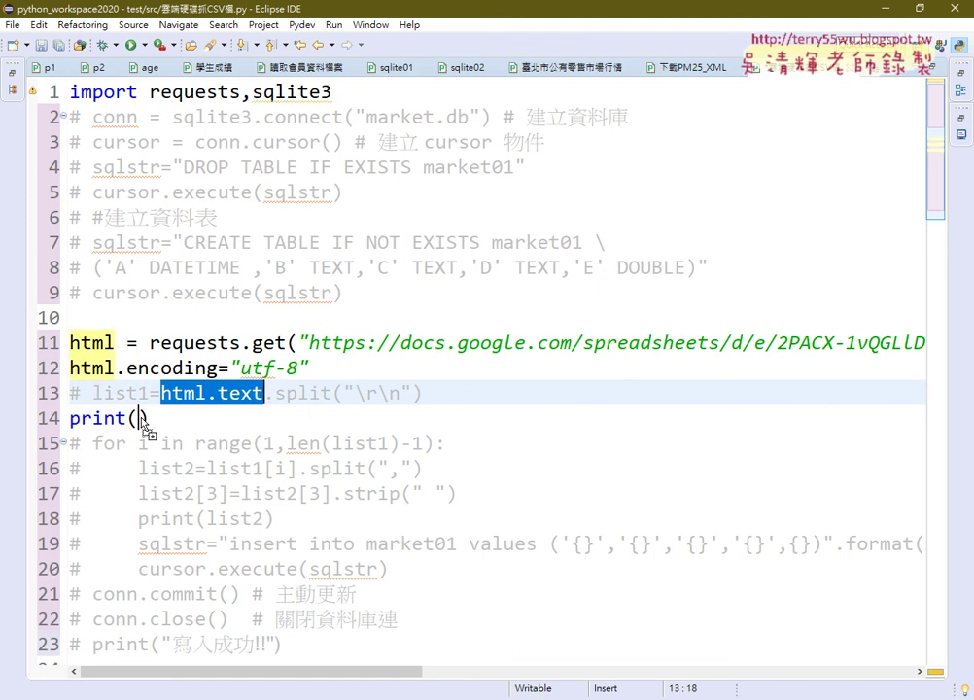
pyautogui.click(514, 446)
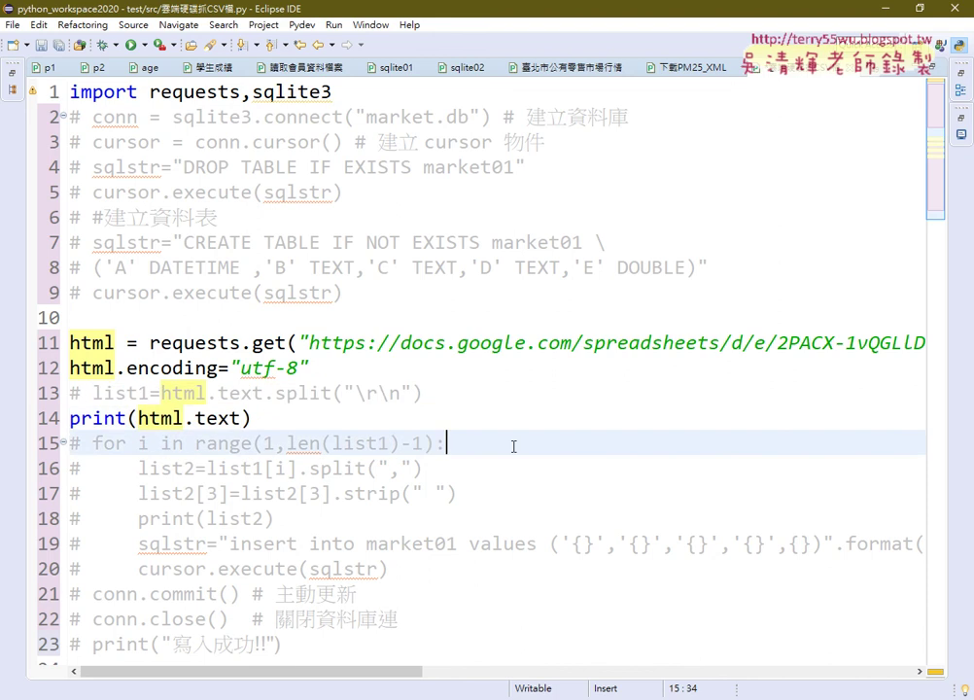
pyautogui.moveTo(253, 418); pyautogui.dragTo(64, 344)
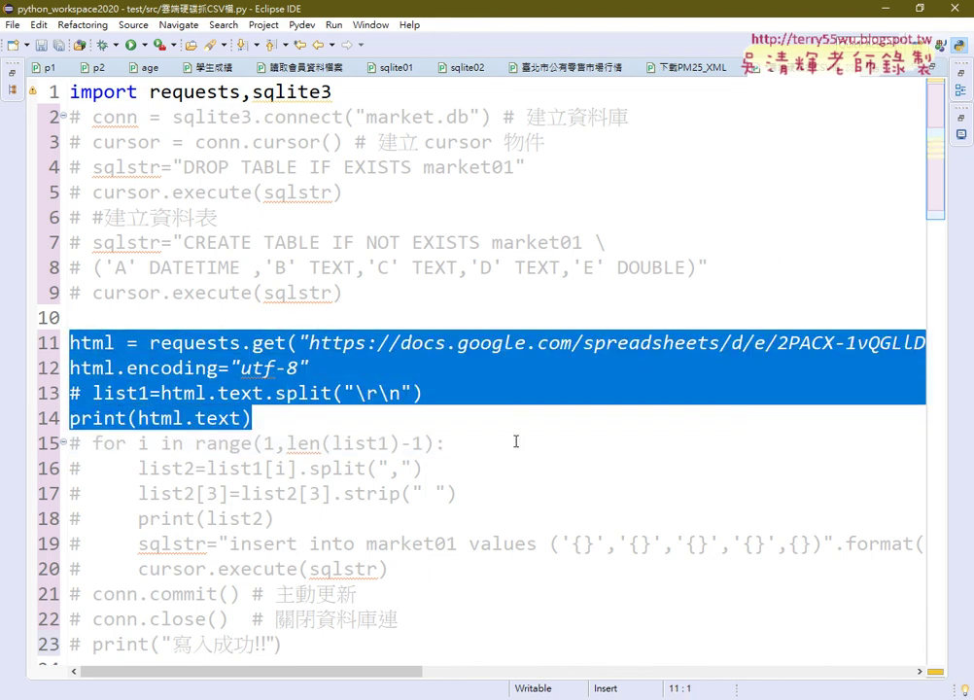
# Save and run the script as Python, then scroll the console through the CSV rows to 50.
pyautogui.click(450, 365)
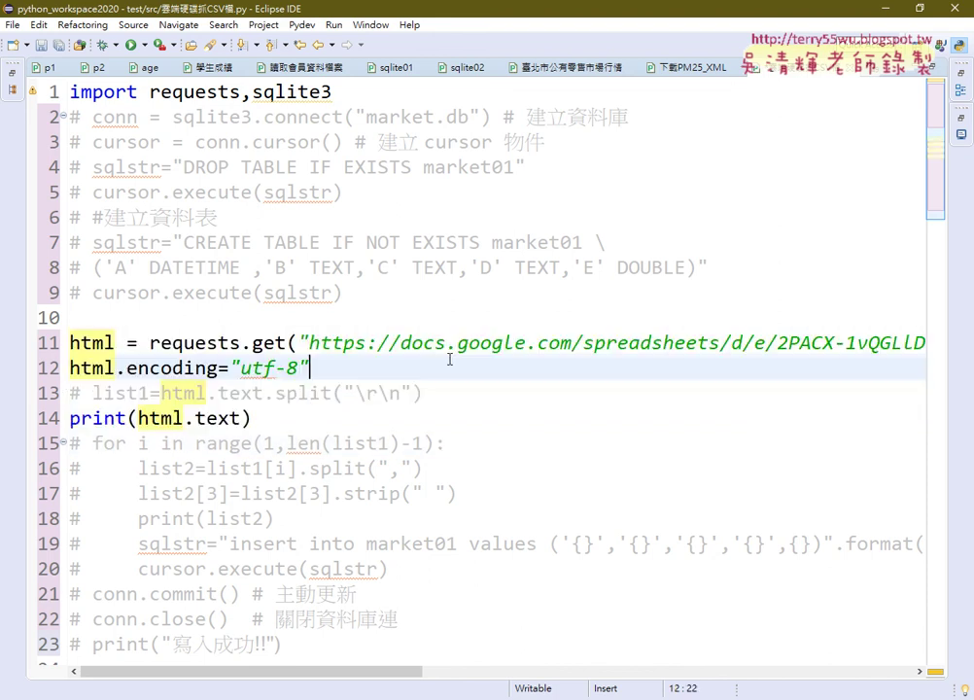
pyautogui.click(132, 46)
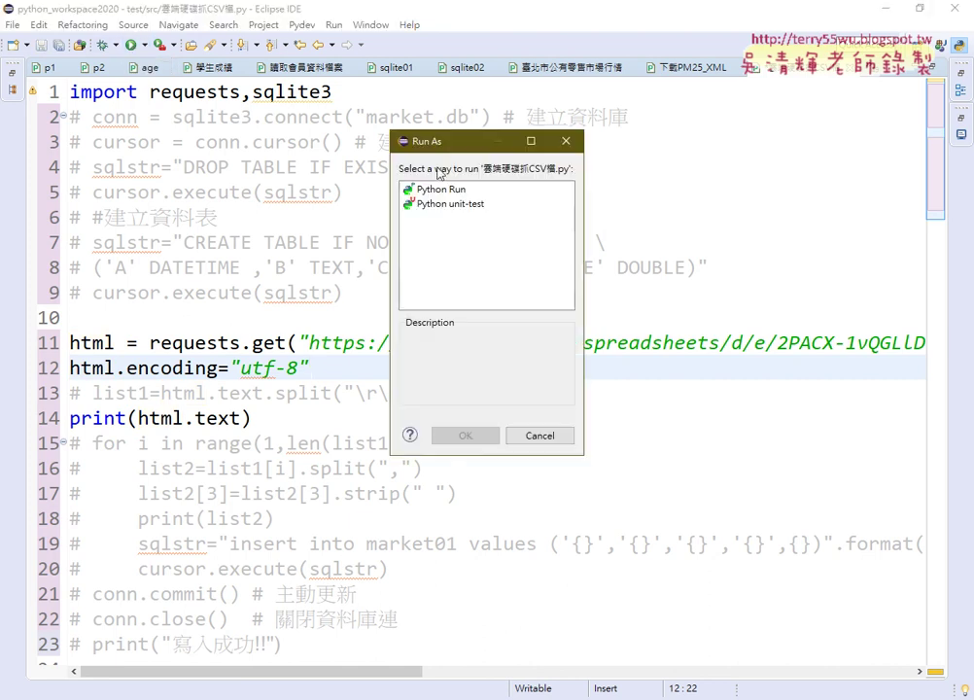
pyautogui.click(445, 190)
pyautogui.click(466, 434)
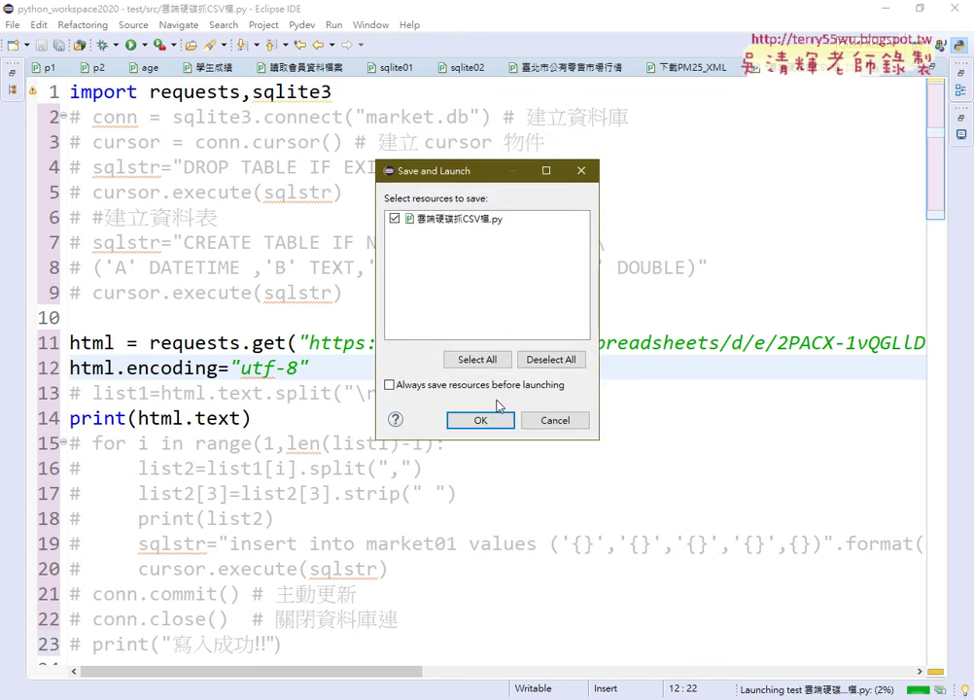
pyautogui.click(497, 415)
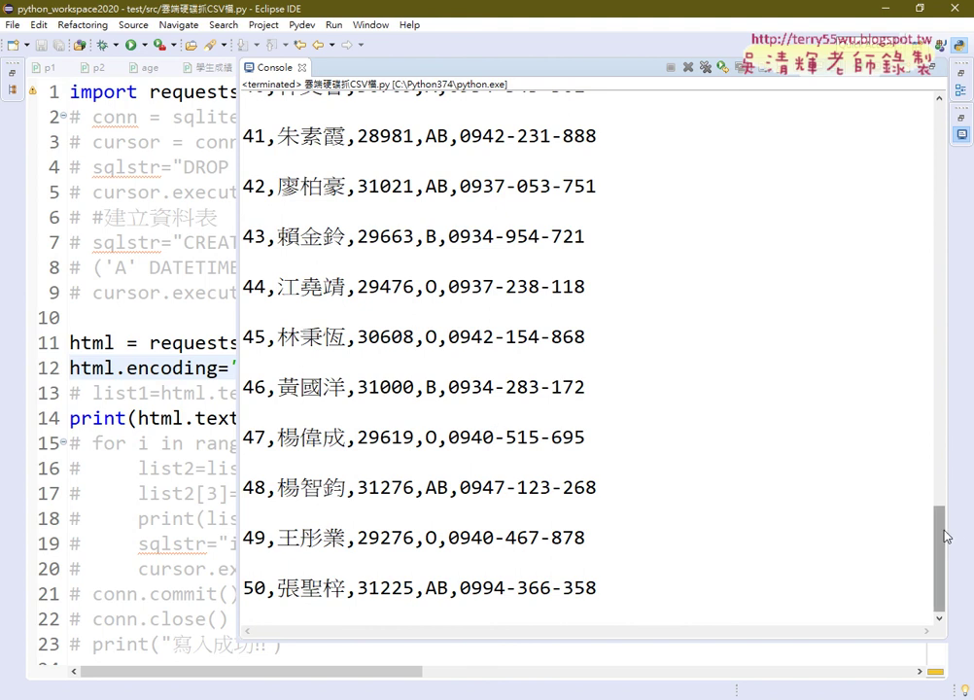
pyautogui.moveTo(940, 525)
pyautogui.mouseDown()
pyautogui.moveTo(968, 244)
pyautogui.moveTo(965, 118)
pyautogui.mouseUp()
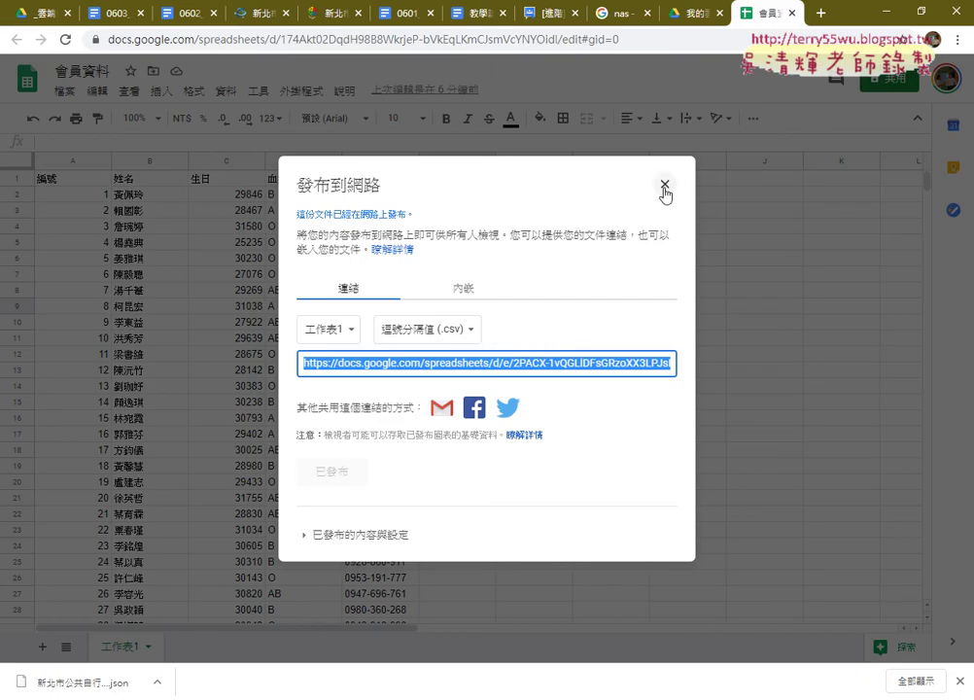
# Update member 1's phone number in E2, then reopen Publish to the web settings.
pyautogui.click(664, 189)
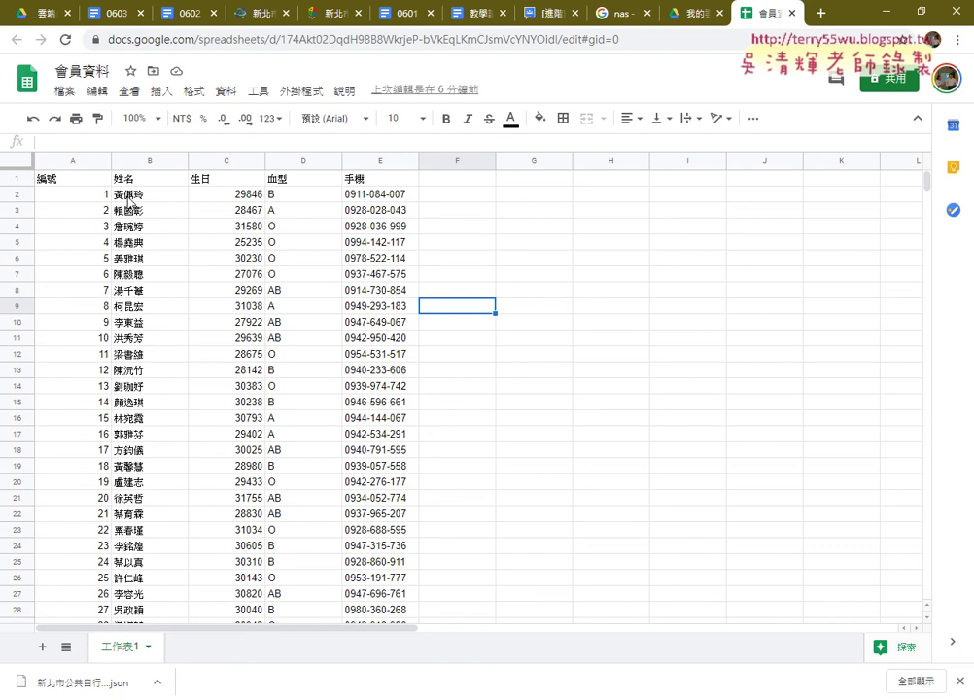
pyautogui.click(380, 198)
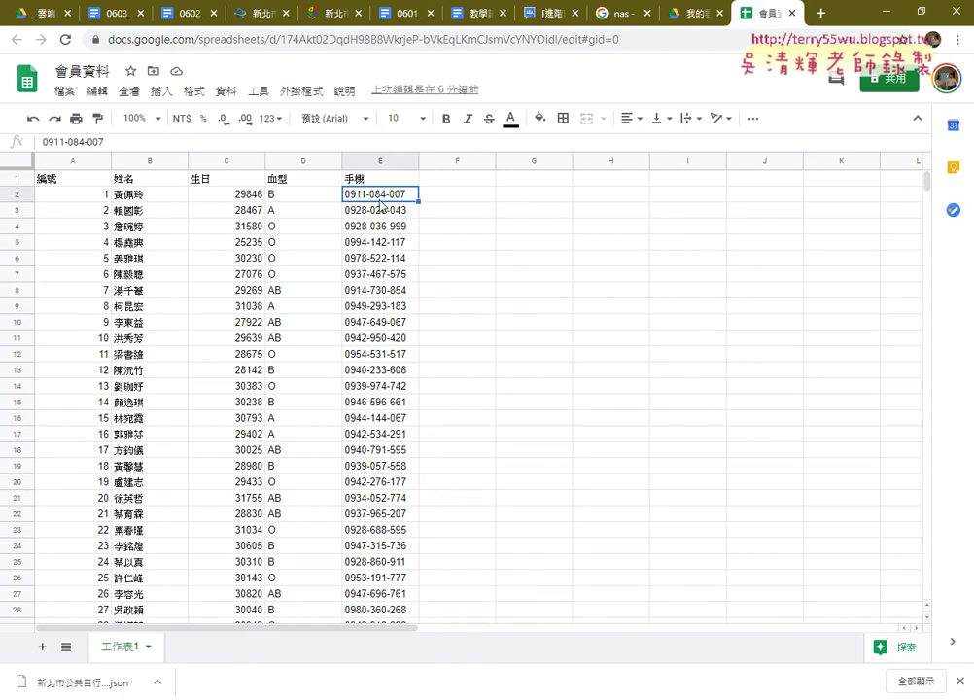
pyautogui.doubleClick(381, 199)
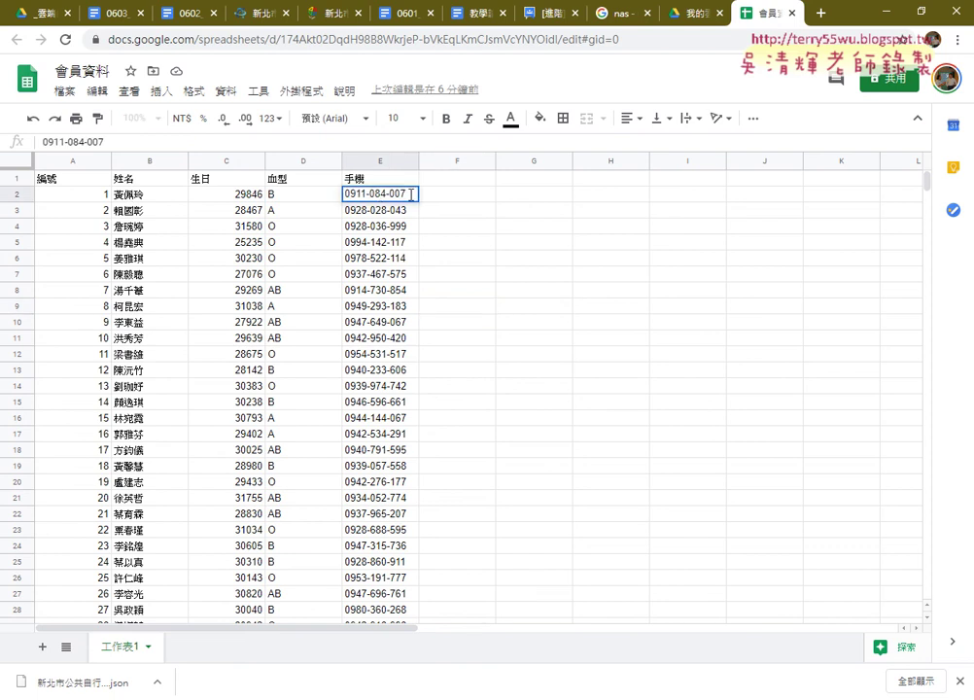
pyautogui.moveTo(406, 194); pyautogui.dragTo(356, 193)
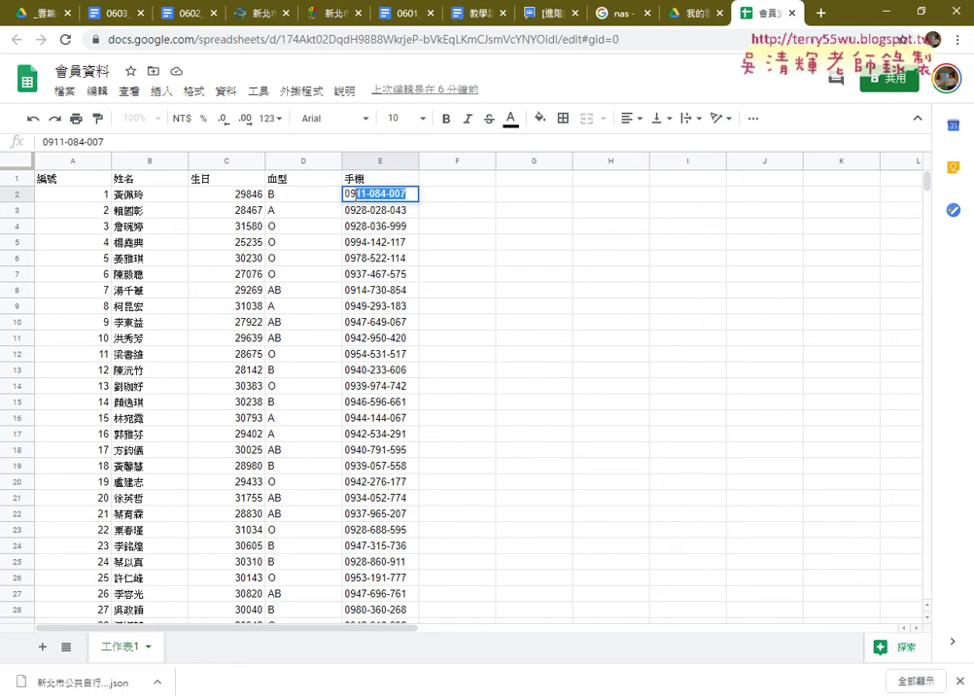
pyautogui.write('22-')
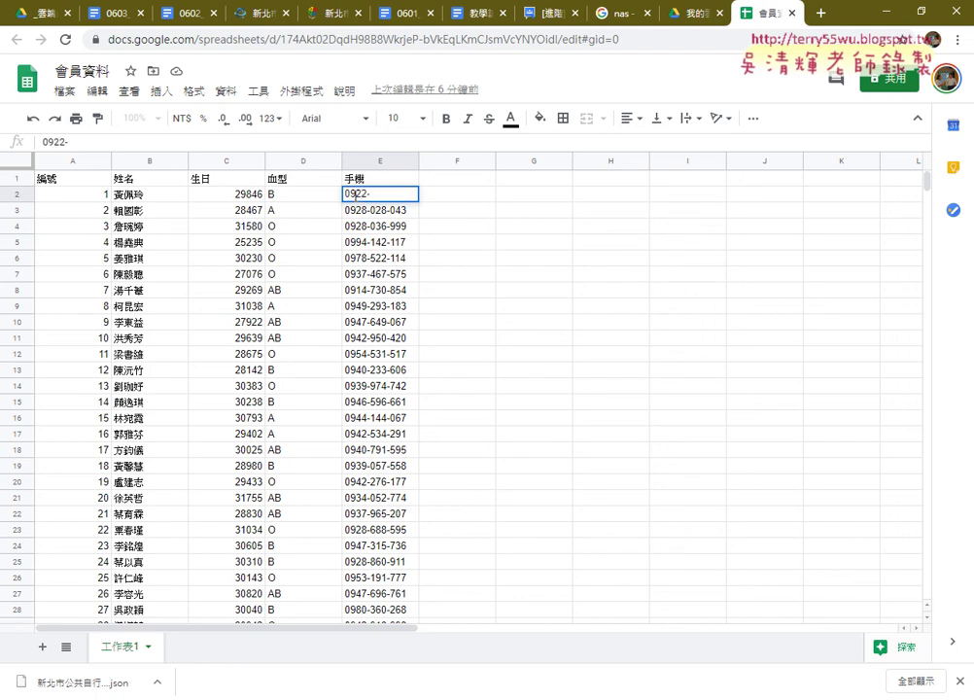
pyautogui.write('123-456')
pyautogui.click(482, 326)
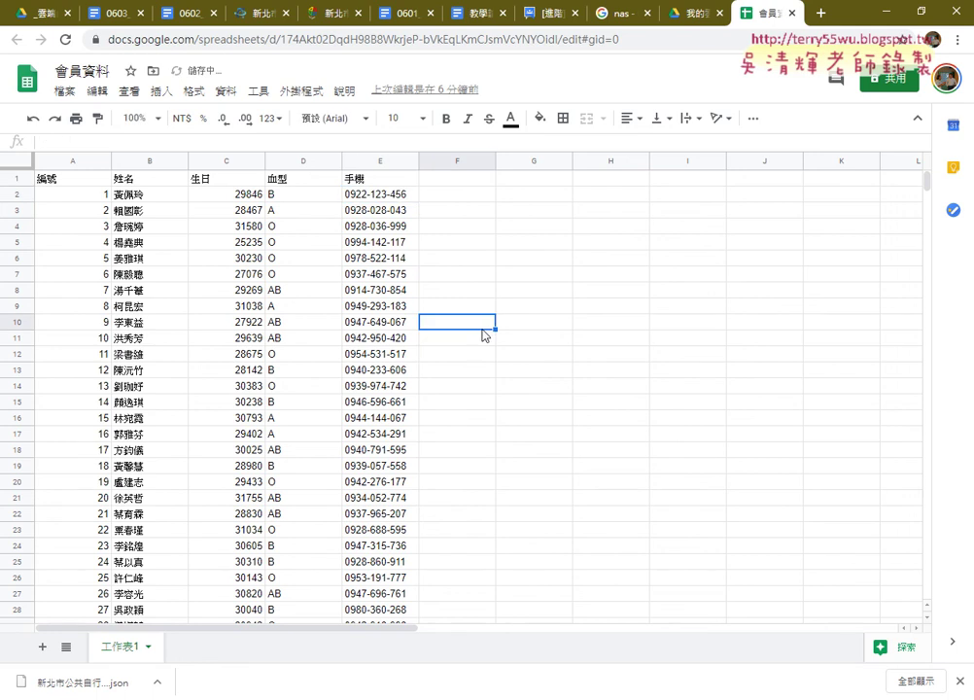
pyautogui.click(64, 91)
pyautogui.click(105, 487)
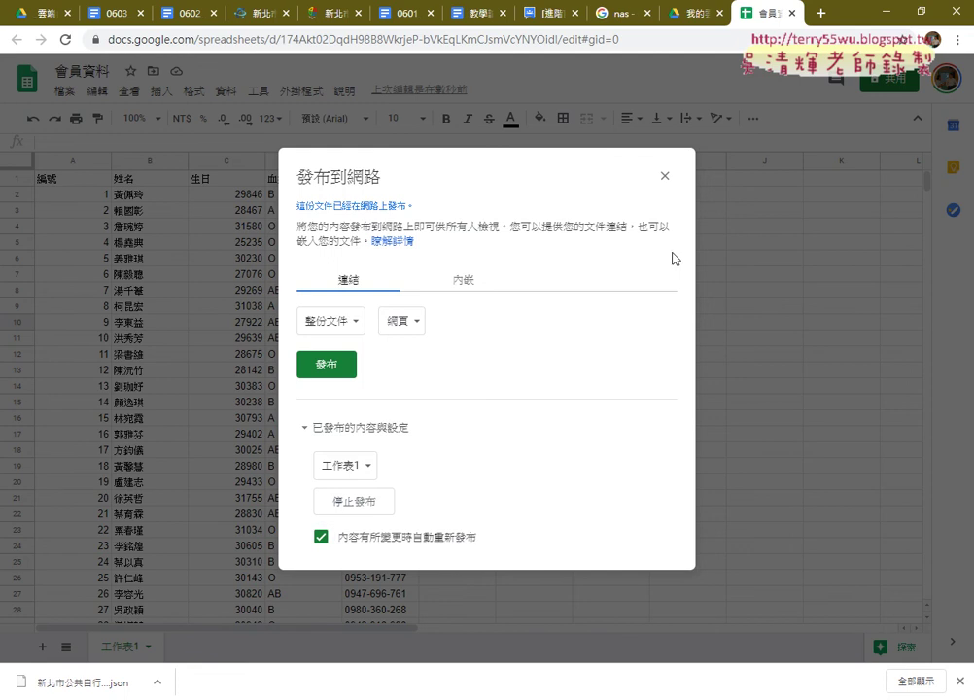
# Rerun the script in Eclipse and confirm the console still shows member 1's old phone number.
pyautogui.click(666, 176)
pyautogui.click(382, 197)
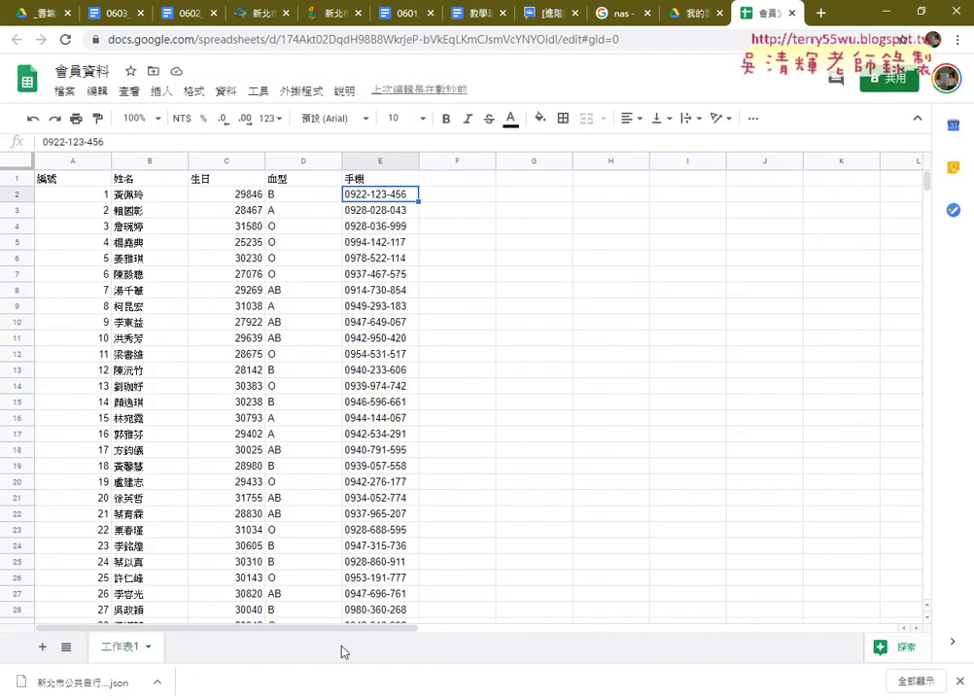
pyautogui.hotkey('alt', 'Tab')
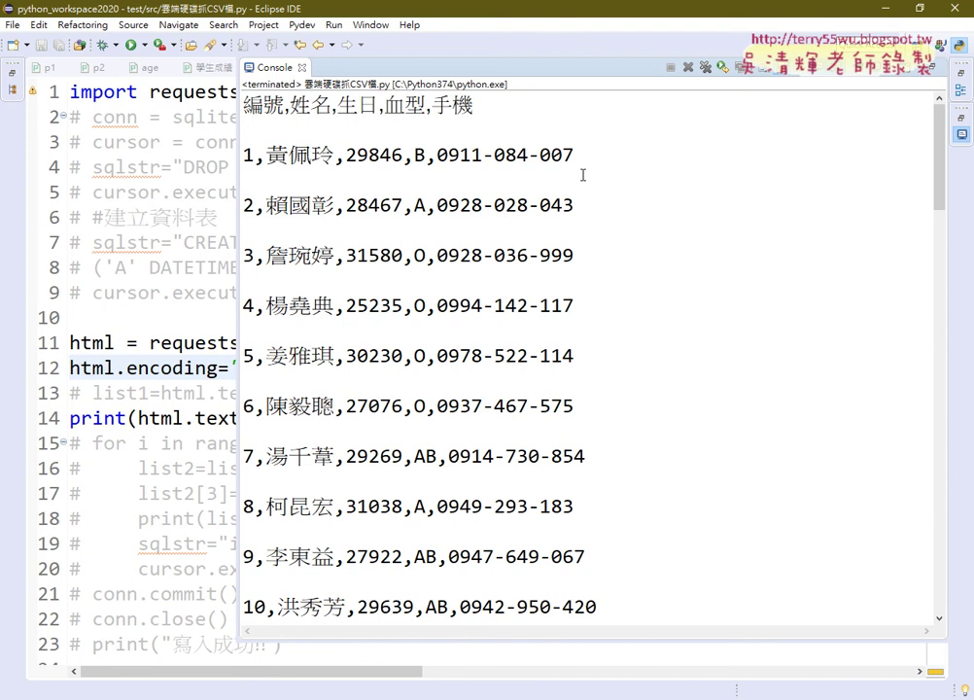
pyautogui.moveTo(575, 155); pyautogui.dragTo(435, 155)
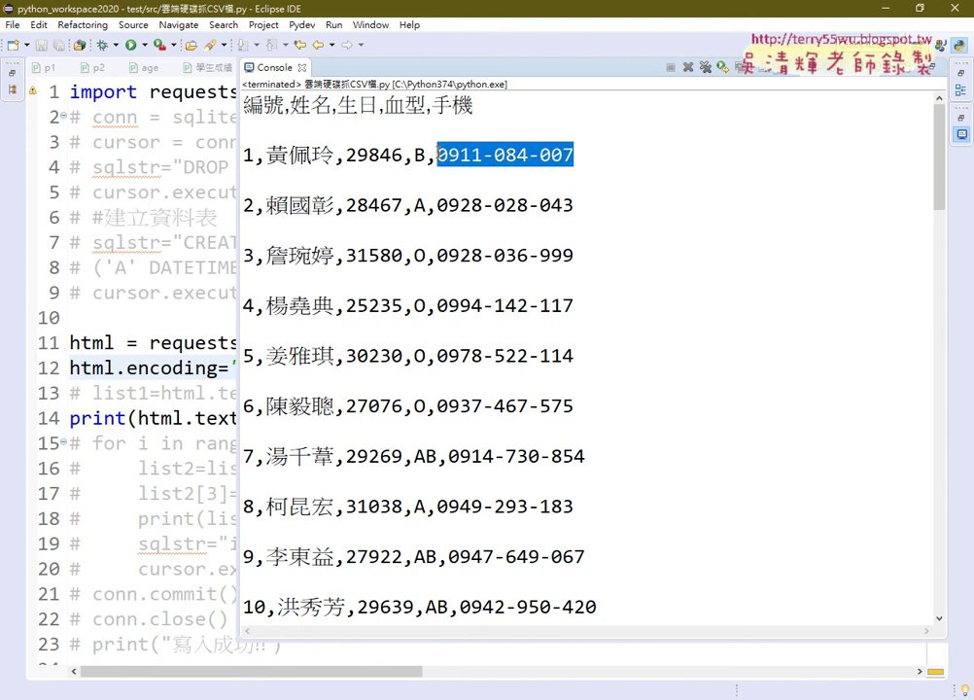
pyautogui.click(129, 45)
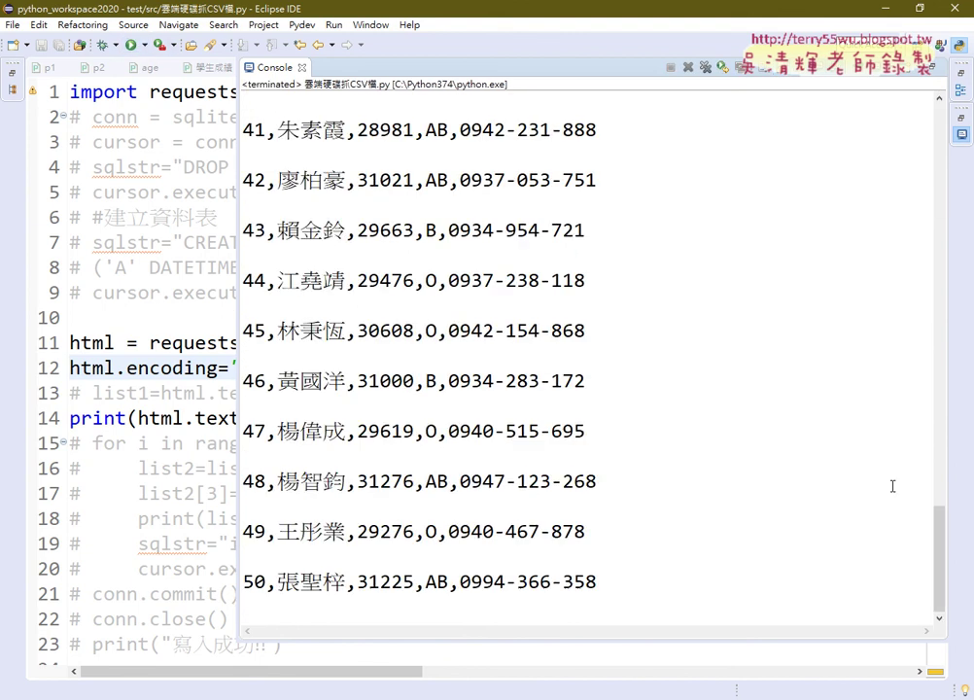
pyautogui.moveTo(941, 536); pyautogui.dragTo(916, 129)
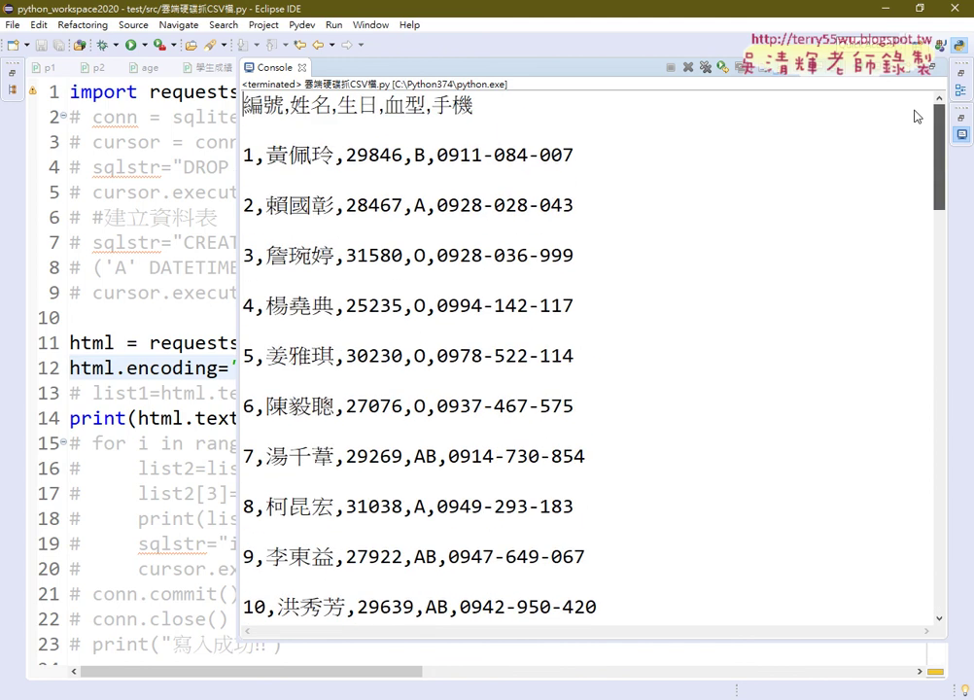
pyautogui.moveTo(604, 156); pyautogui.dragTo(440, 156)
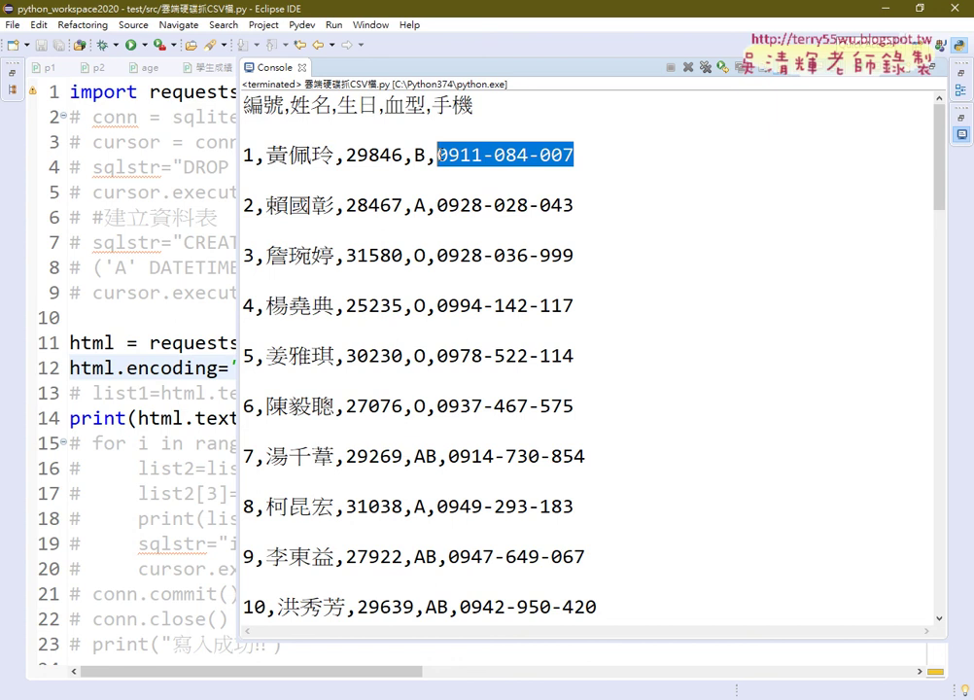
pyautogui.hotkey('alt', 'Tab')
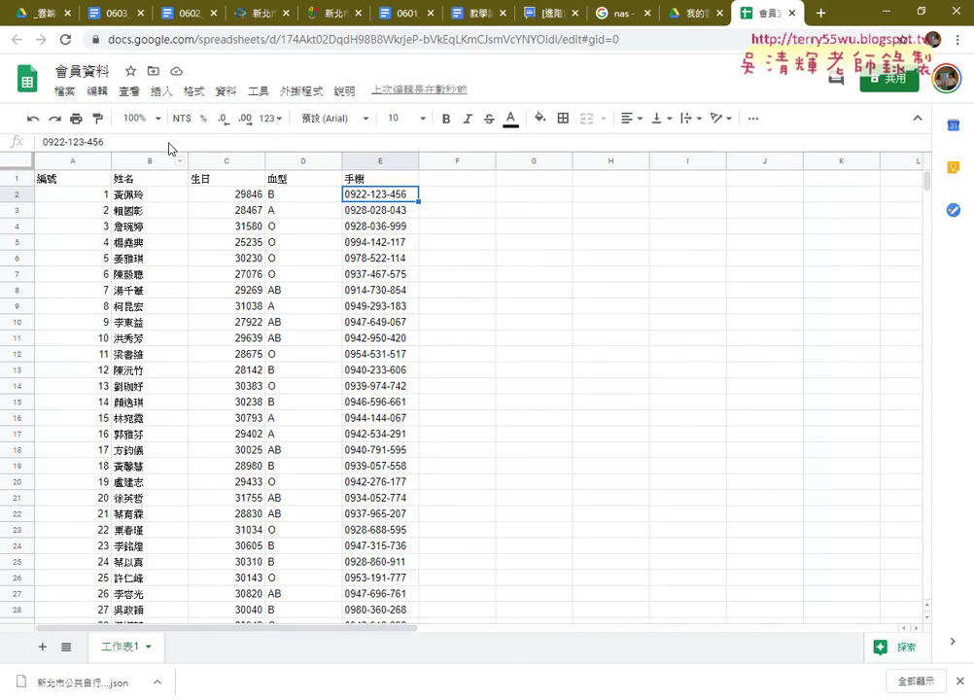
pyautogui.click(112, 13)
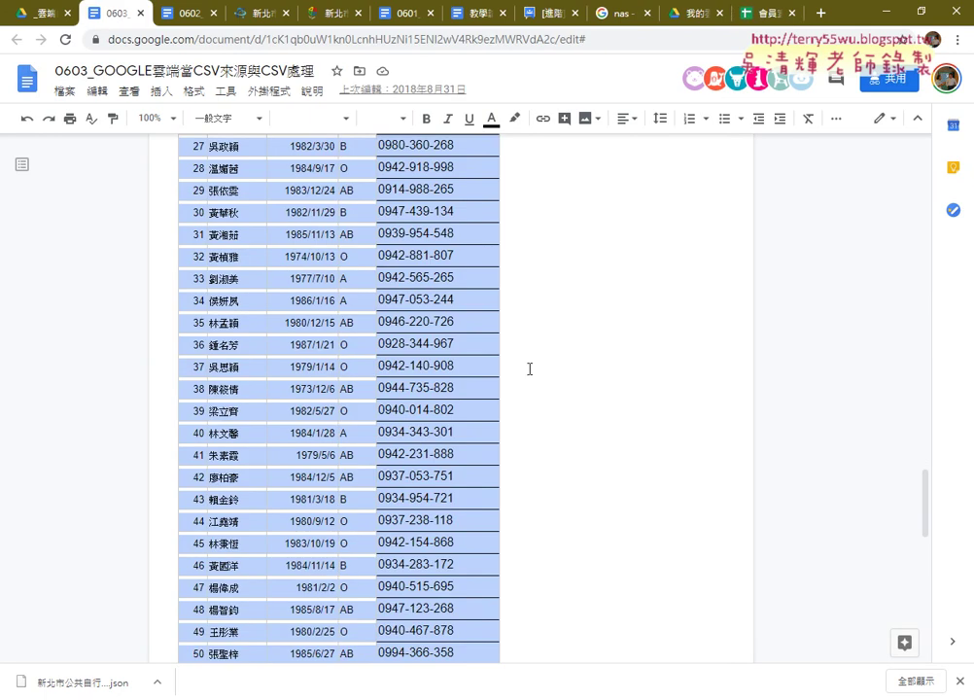
pyautogui.scroll(2, 530, 368)
pyautogui.scroll(1, 533, 369)
pyautogui.scroll(3, 536, 370)
pyautogui.scroll(3, 542, 373)
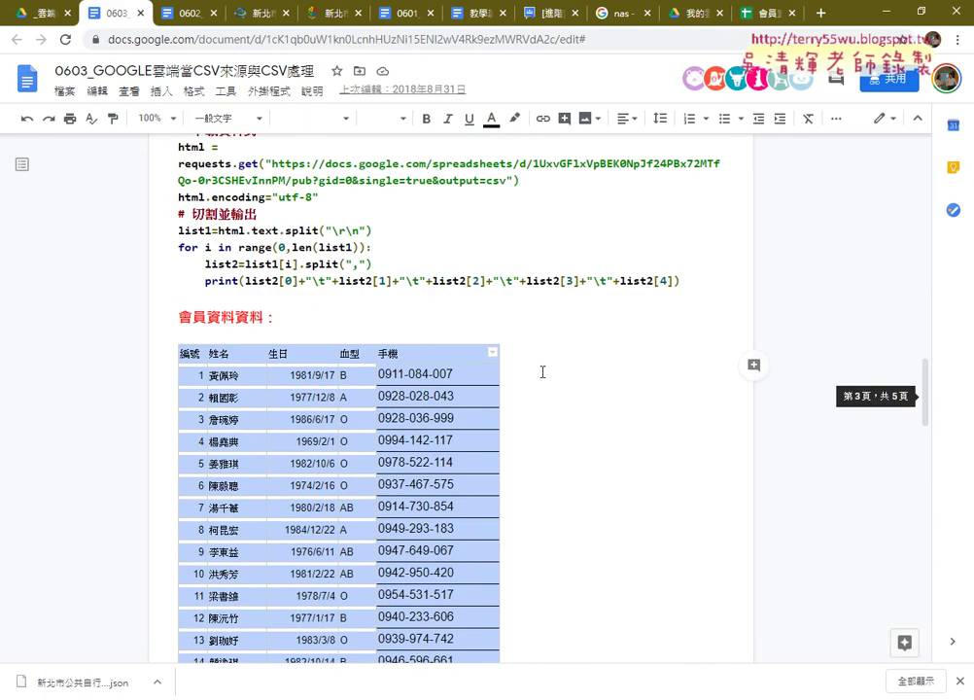
pyautogui.scroll(1, 542, 372)
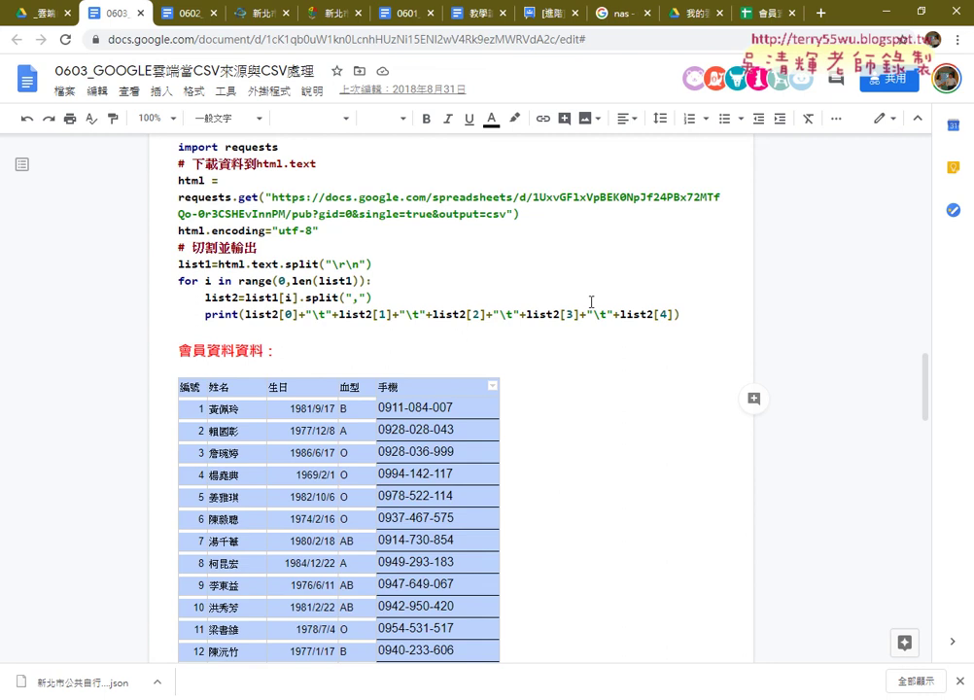
pyautogui.click(692, 13)
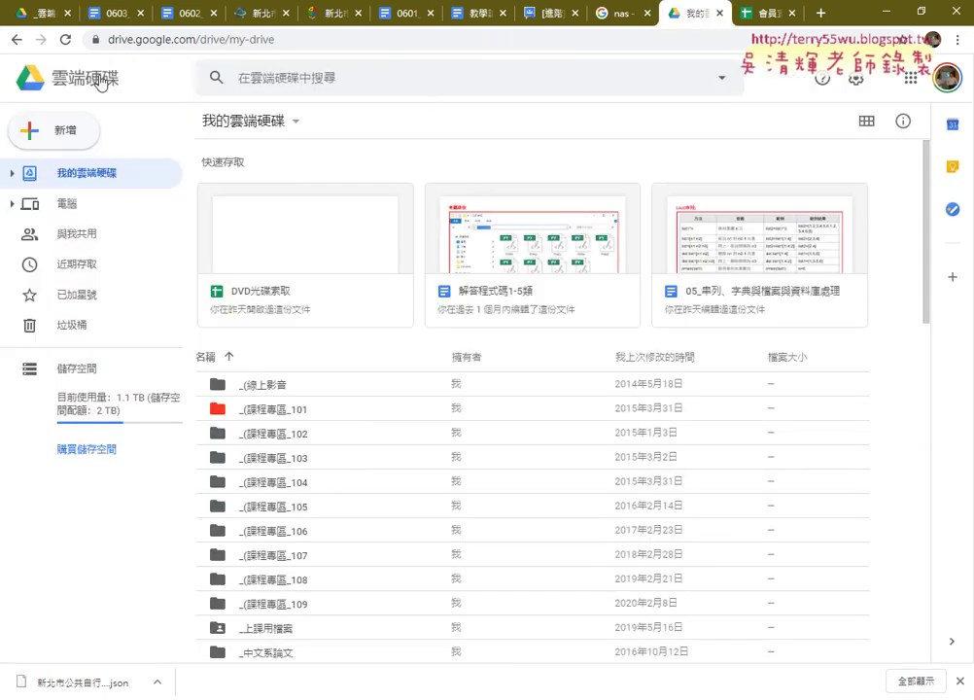
pyautogui.click(54, 133)
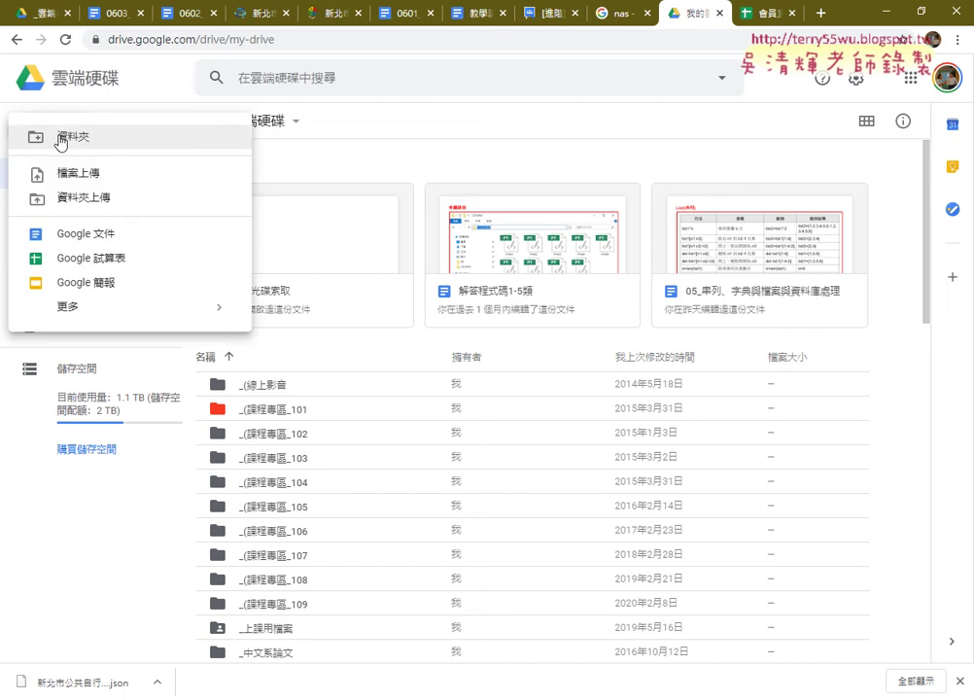
# Bring the 會員資料 spreadsheet forward and open its File (檔案) menu.
pyautogui.click(771, 14)
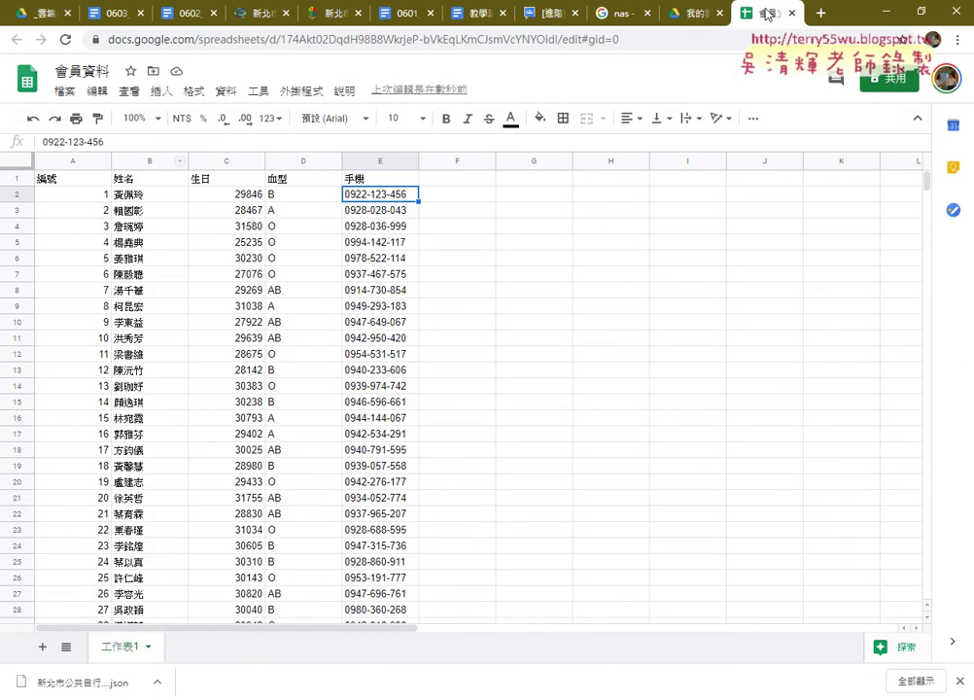
pyautogui.click(65, 90)
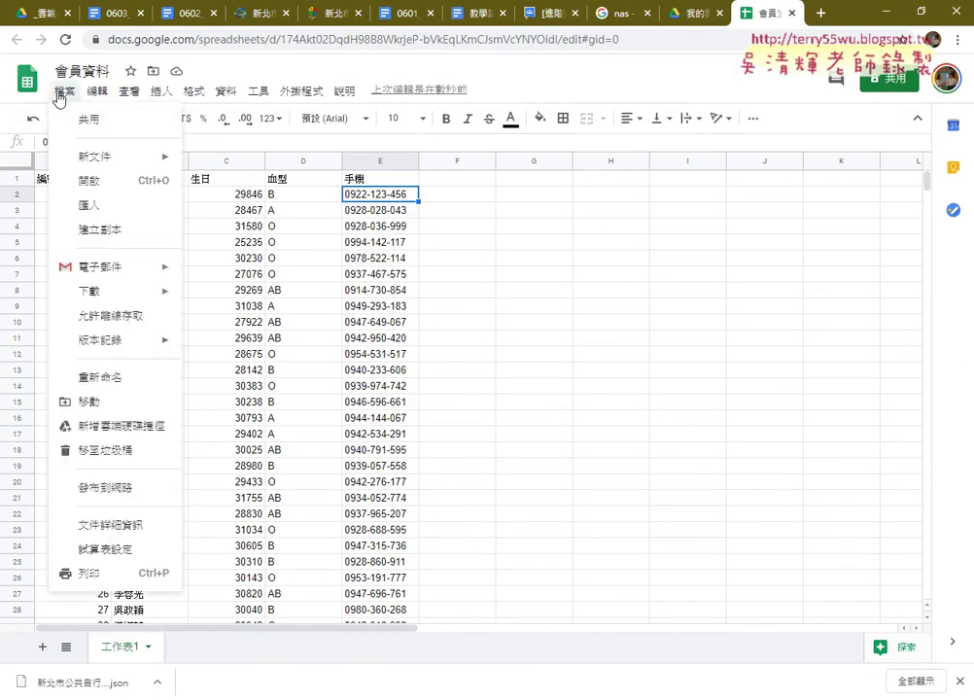